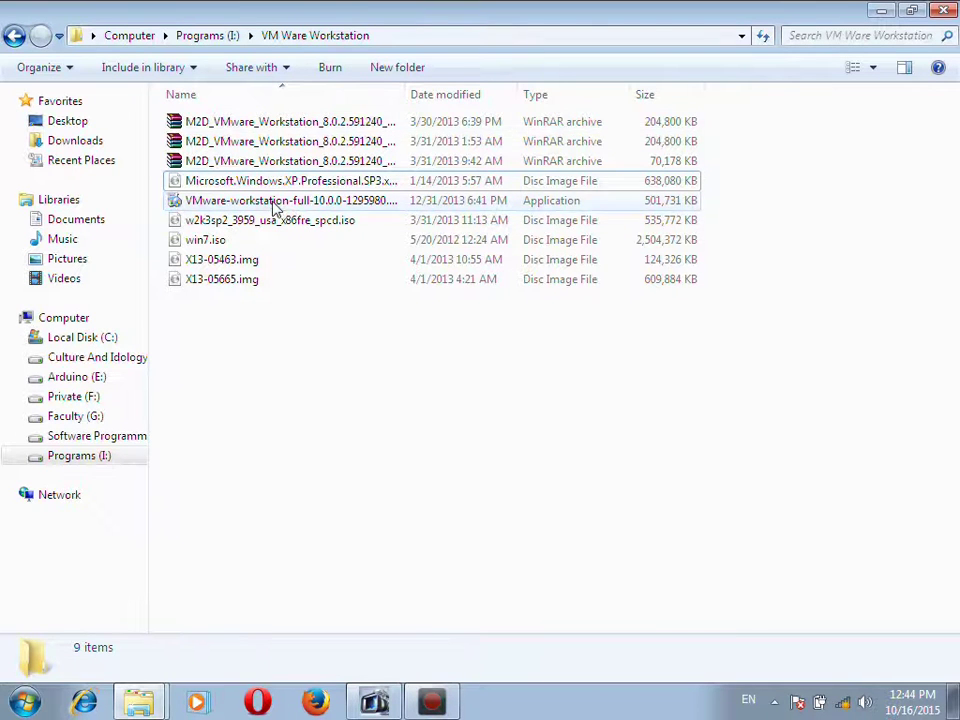
Run the VMware-workstation-full-10.0.0 installer, accept the license agreement and choose the Typical setup in the default destination folder
double_click(264, 204)
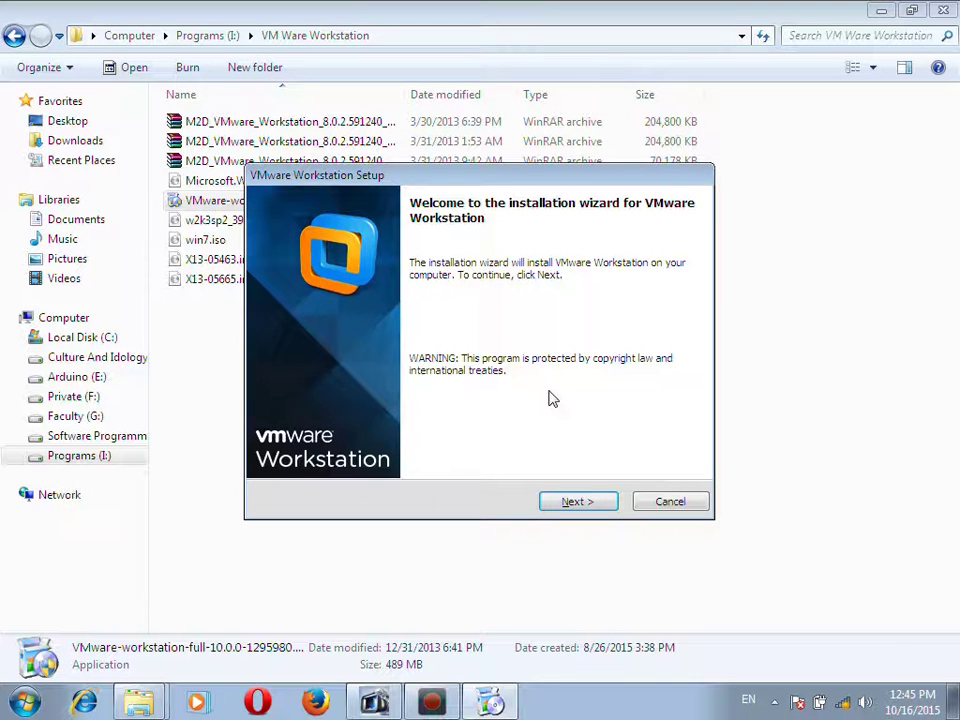
left_click(613, 503)
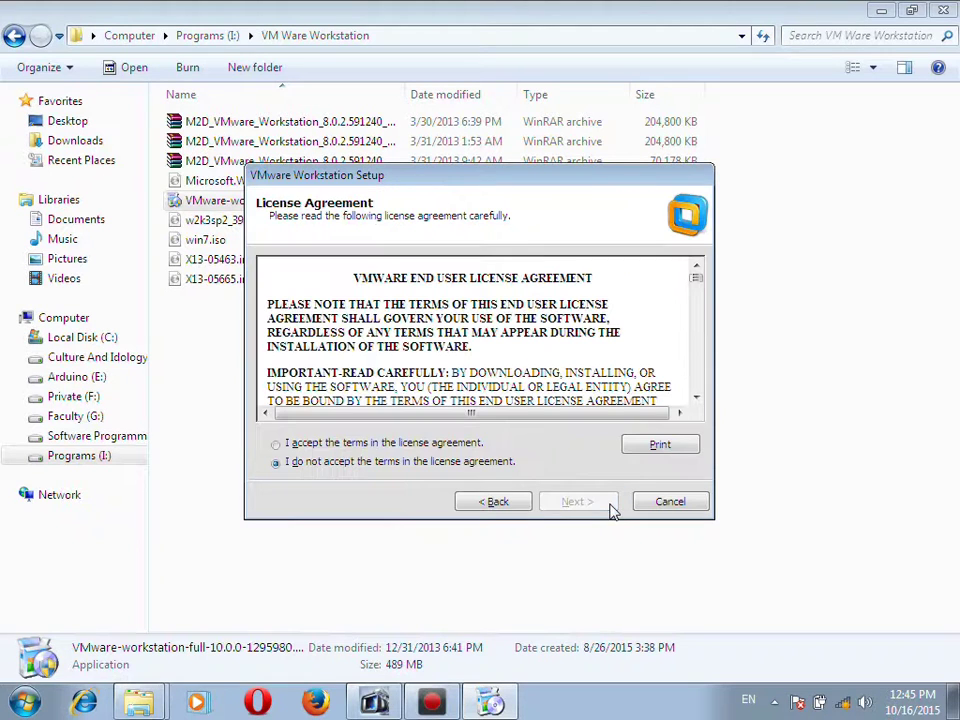
left_click(451, 445)
left_click(572, 500)
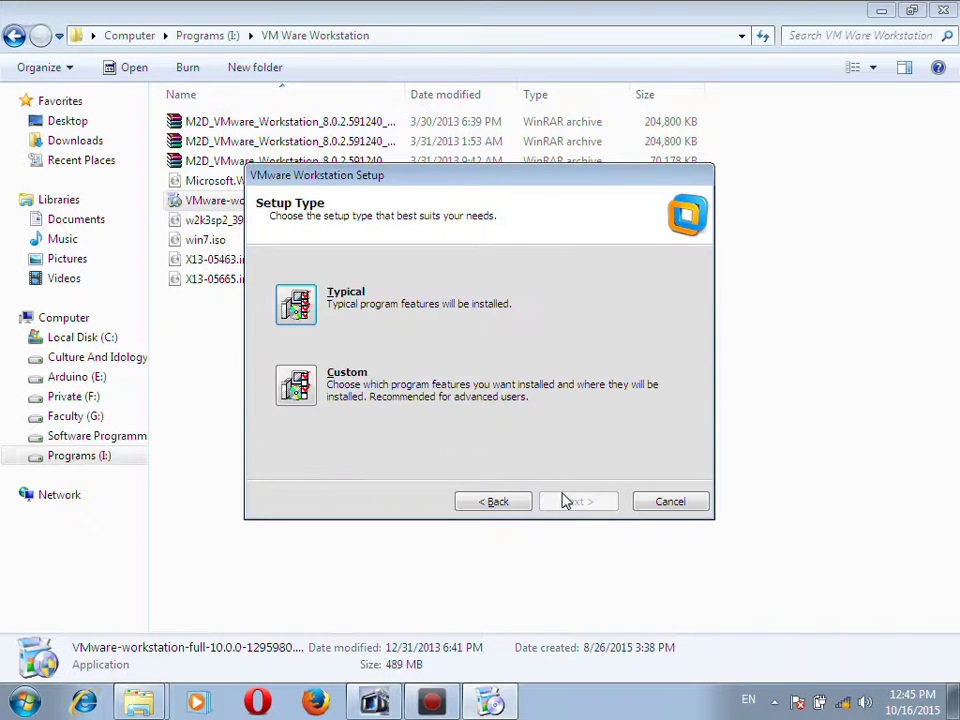
left_click(296, 304)
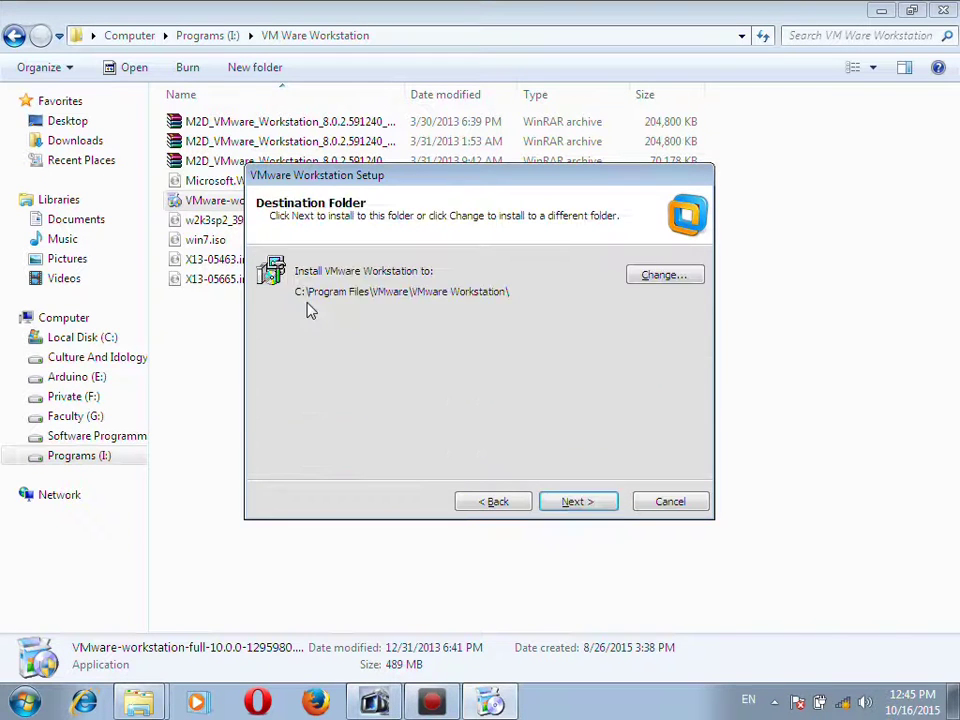
left_click(571, 503)
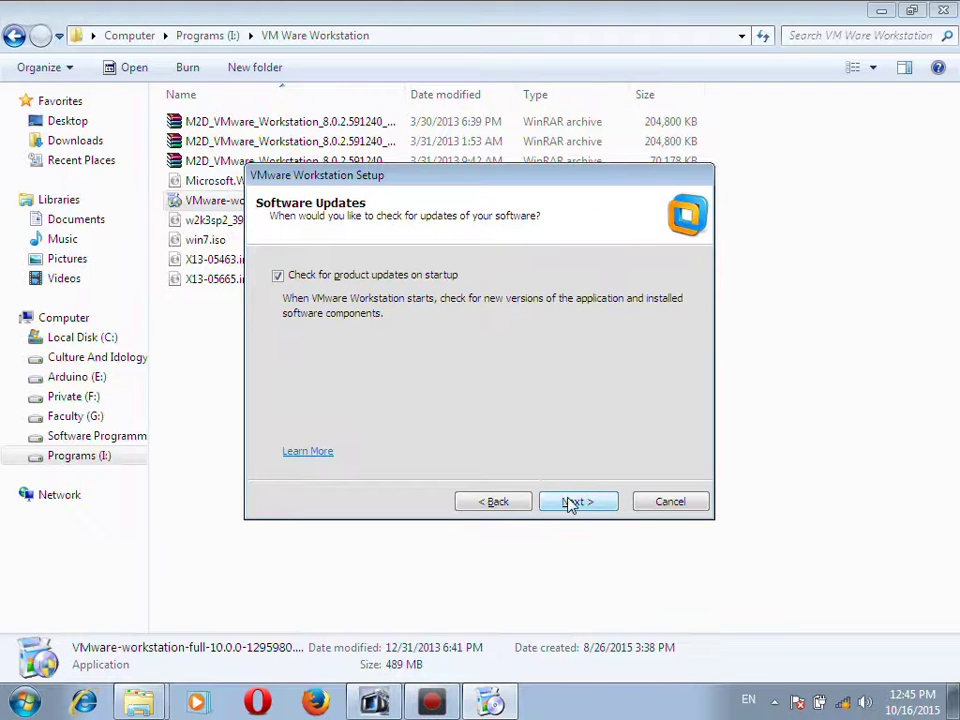
Turn off startup update checks and usage feedback, keep both shortcuts, and start the VMware Workstation installation
left_click(420, 273)
left_click(577, 503)
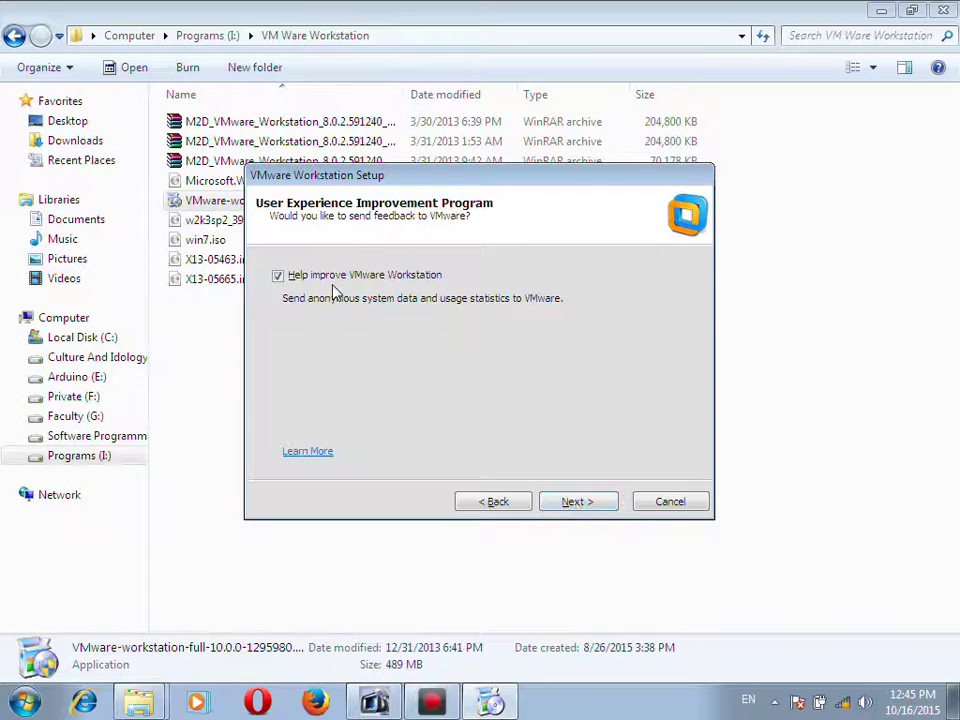
left_click(280, 278)
left_click(574, 503)
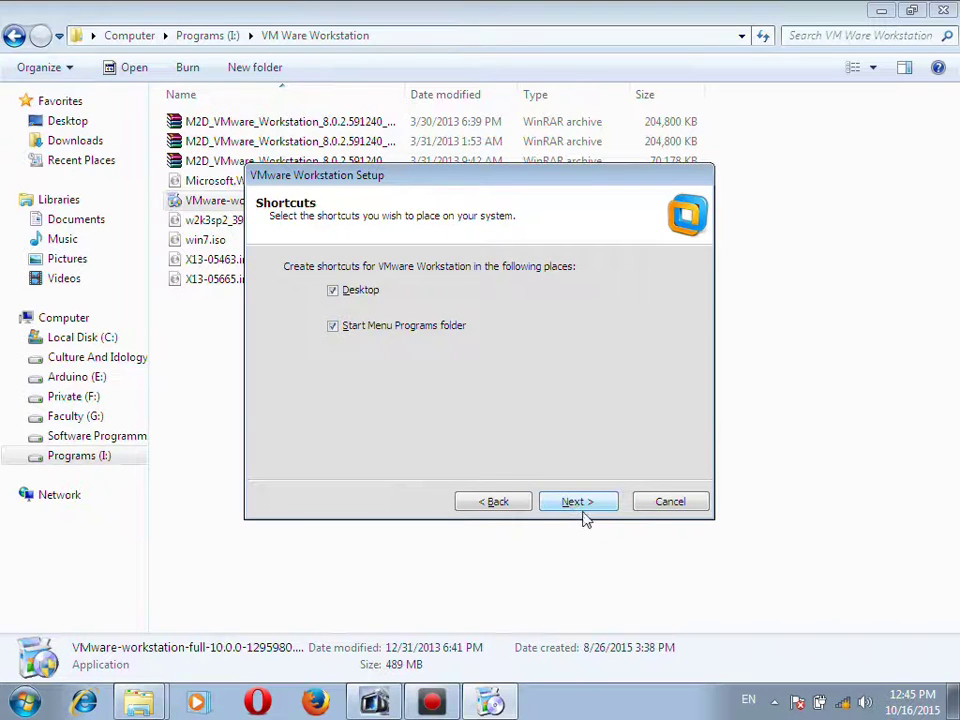
left_click(579, 509)
left_click(580, 510)
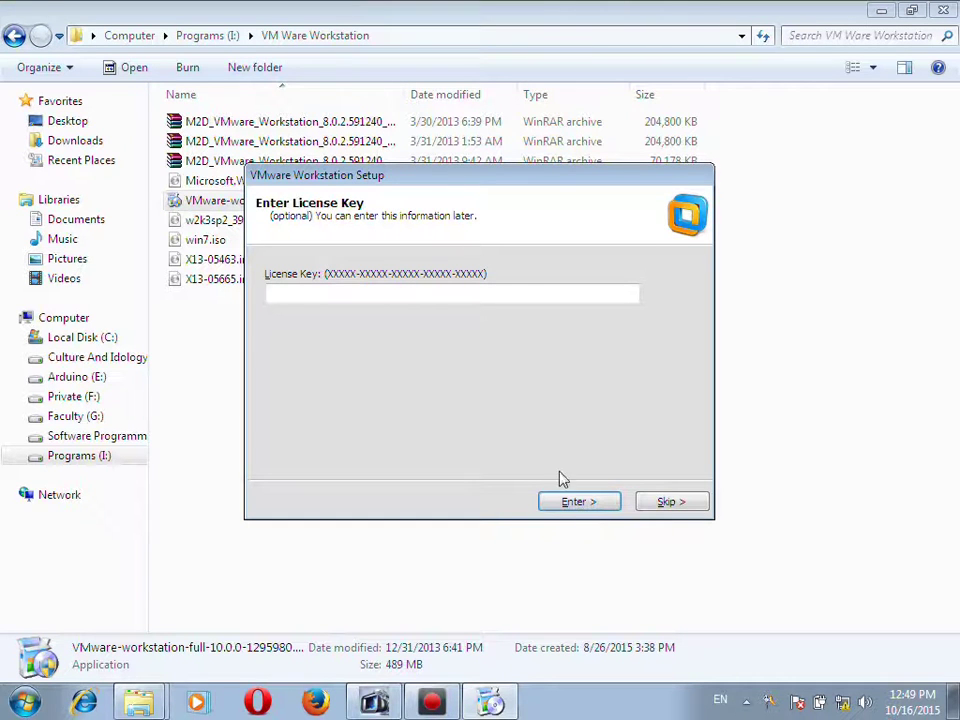
Open the VMware Serial.txt file from the Programs (I:) drive
left_click(221, 37)
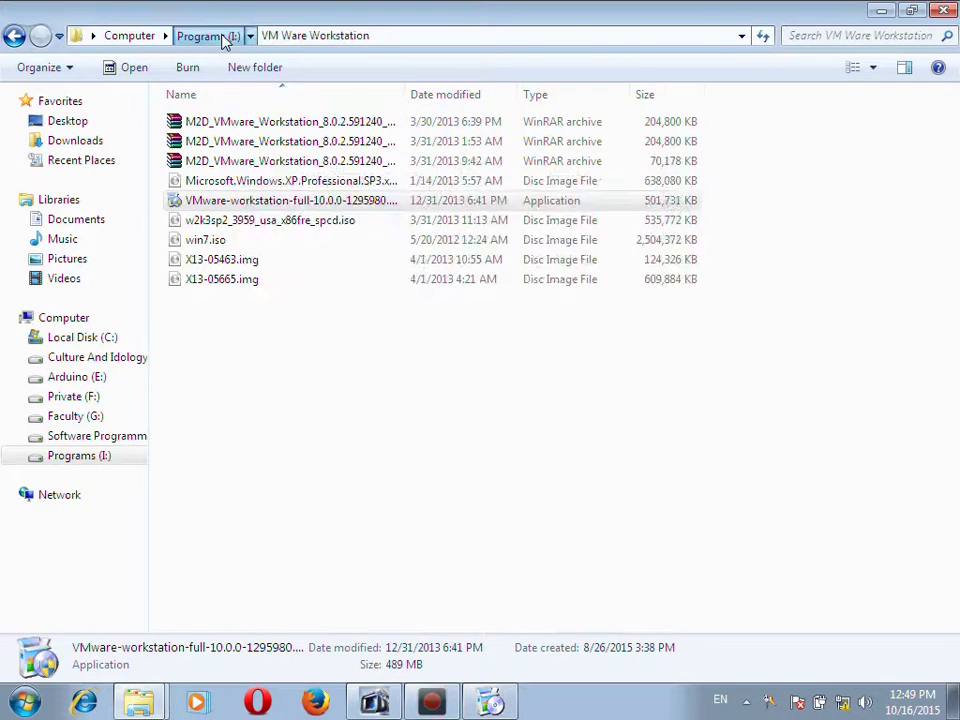
key("Down")
key("End")
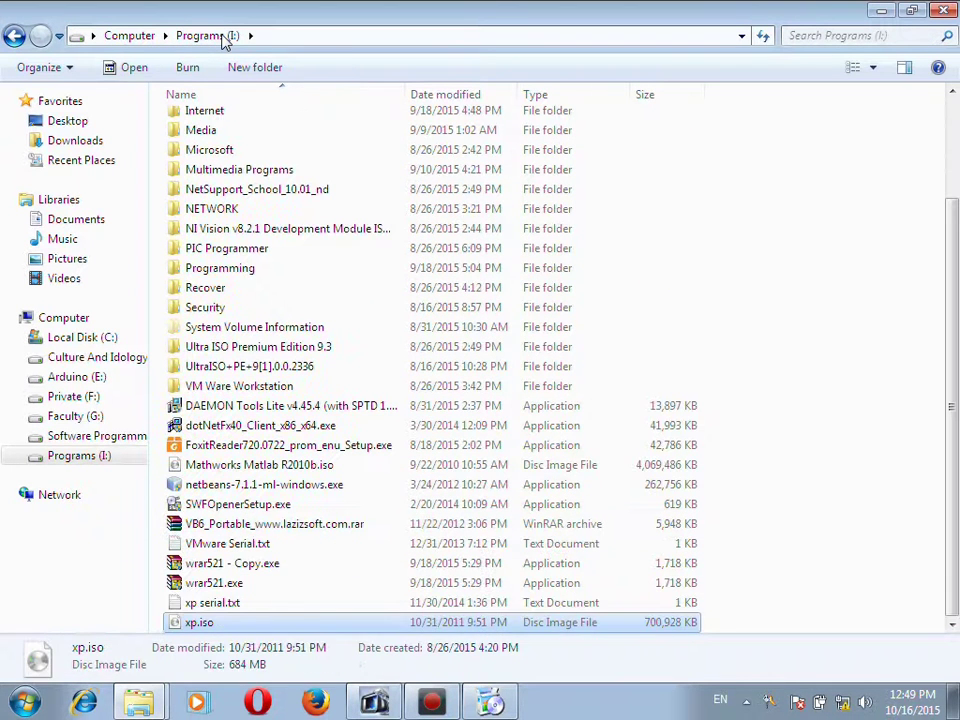
key("Up")
key("Up")
key("Up")
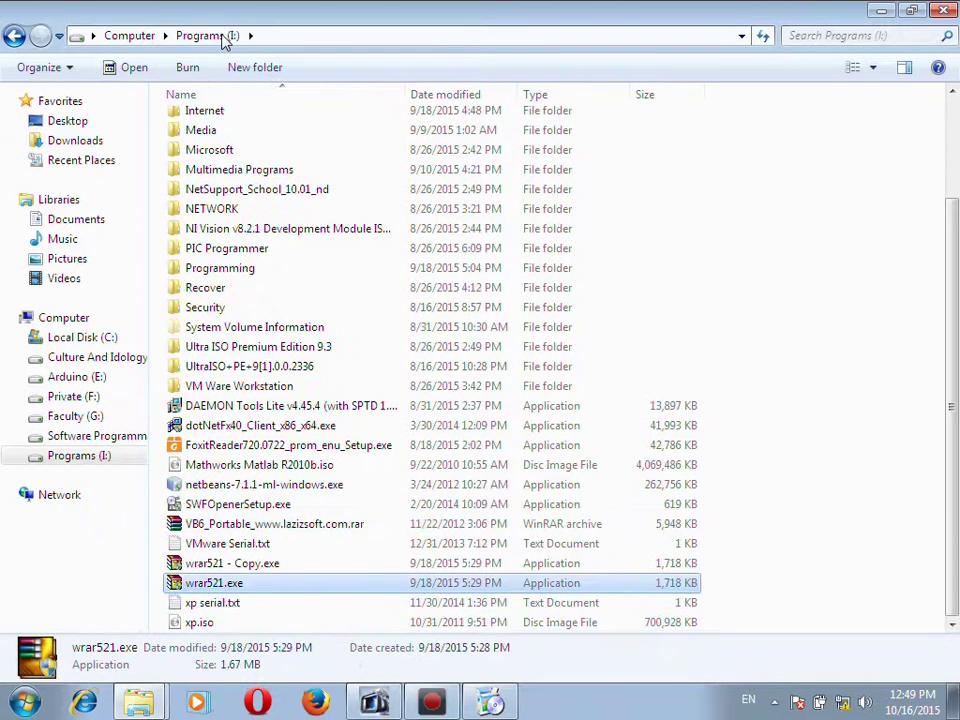
left_click(489, 703)
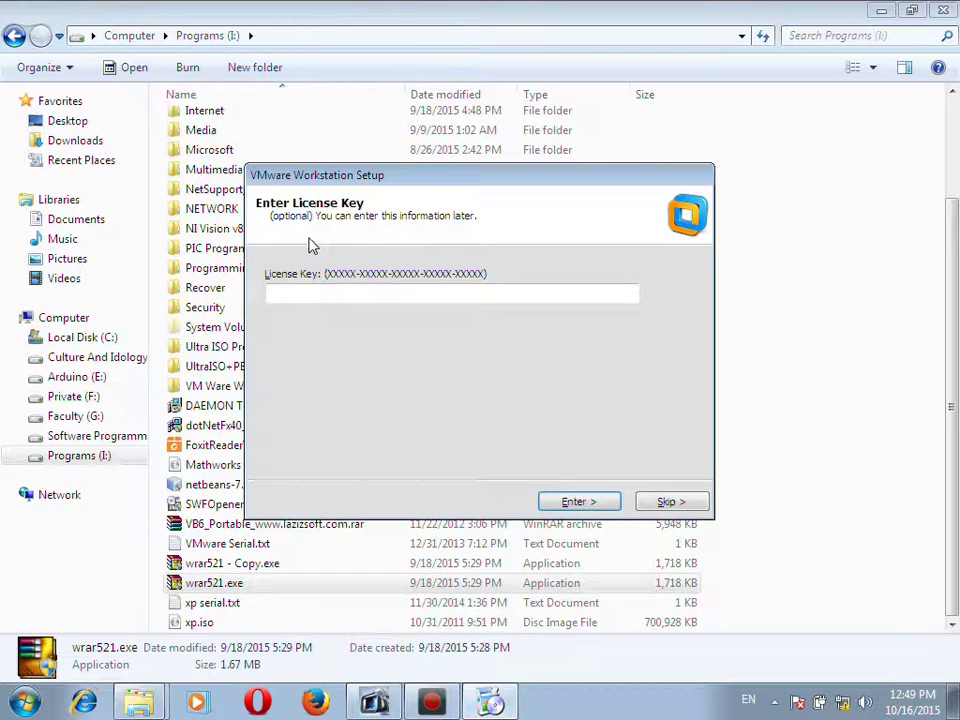
left_click(212, 555)
double_click(212, 555)
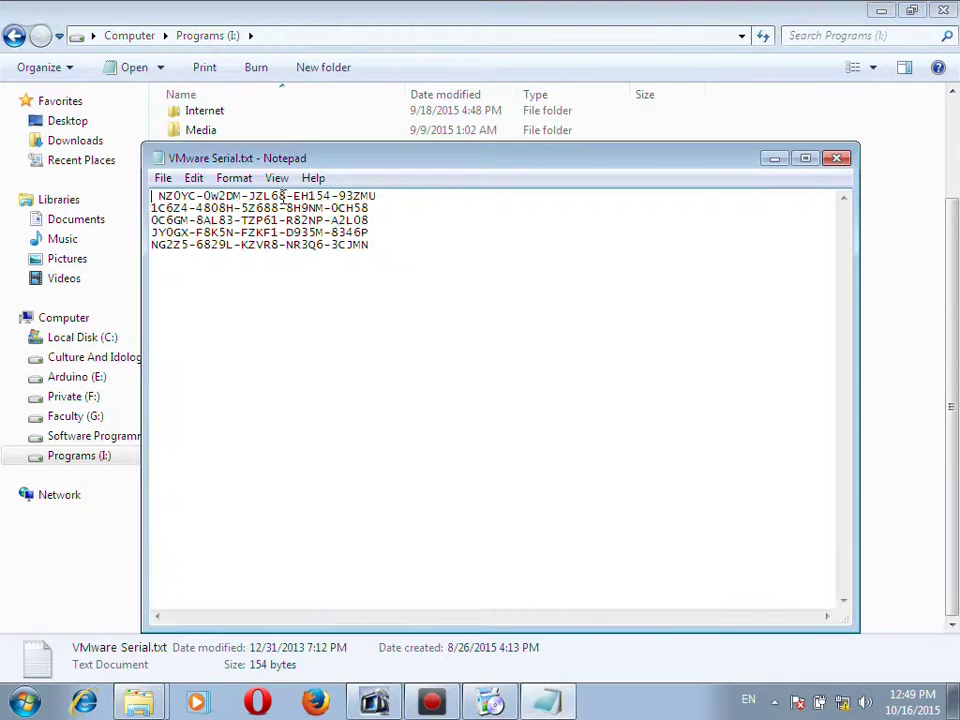
Copy the license key on the text file's second line into the setup's License Key field and finish the installation
left_click_drag(379, 208, 151, 207)
key("ctrl+c")
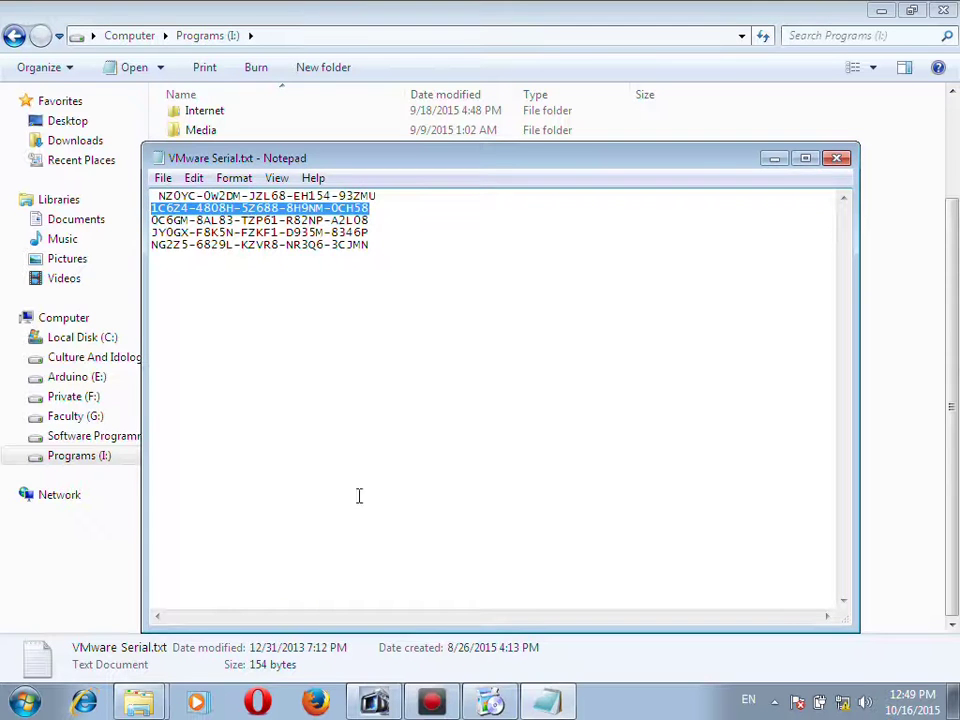
left_click(490, 702)
left_click(446, 291)
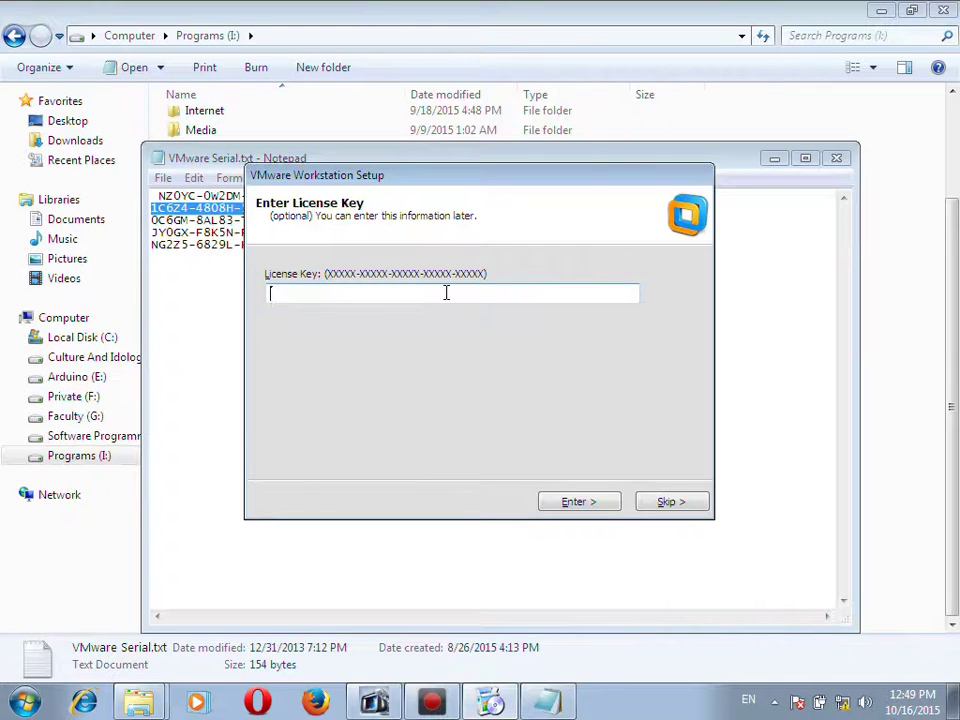
key("ctrl+v")
left_click(568, 505)
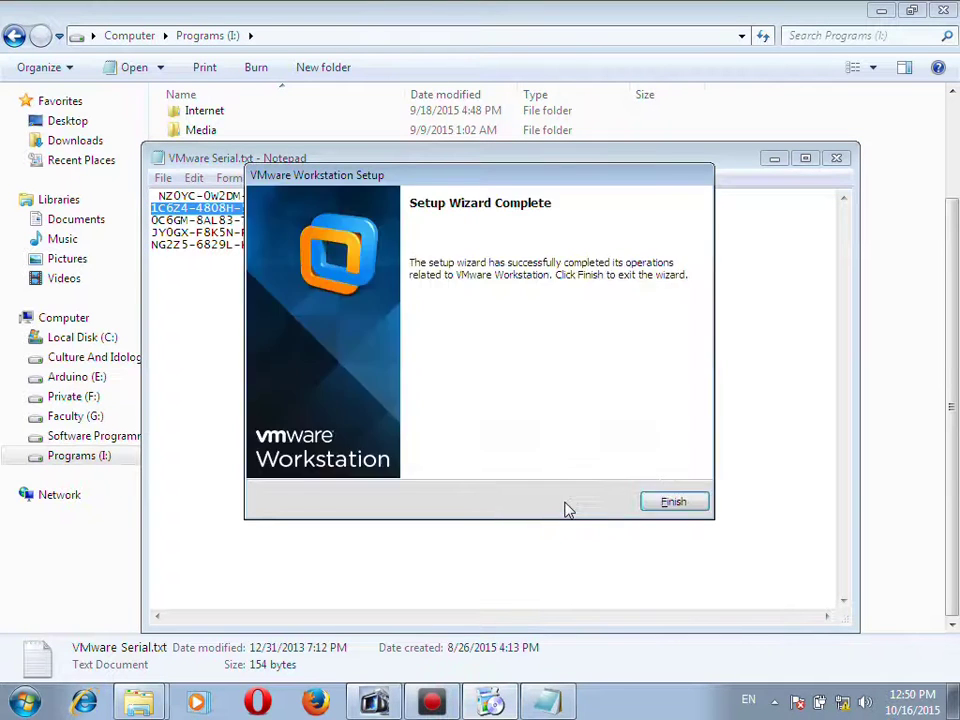
left_click(676, 507)
left_click(838, 158)
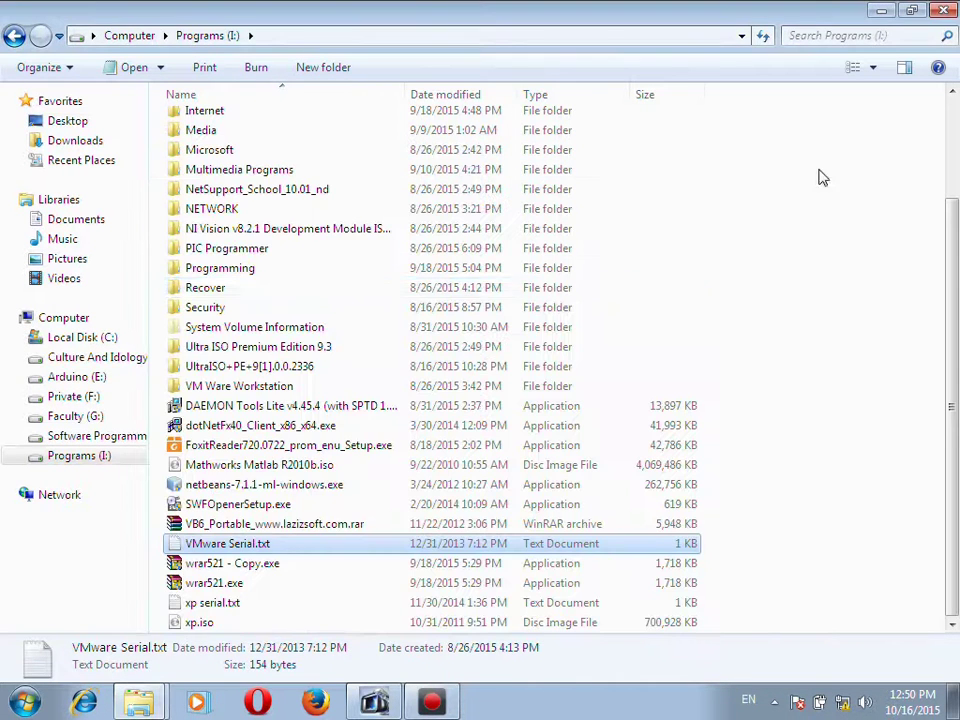
Find VMware Workstation by searching for "vm", launch it and maximize its window
left_click(20, 698)
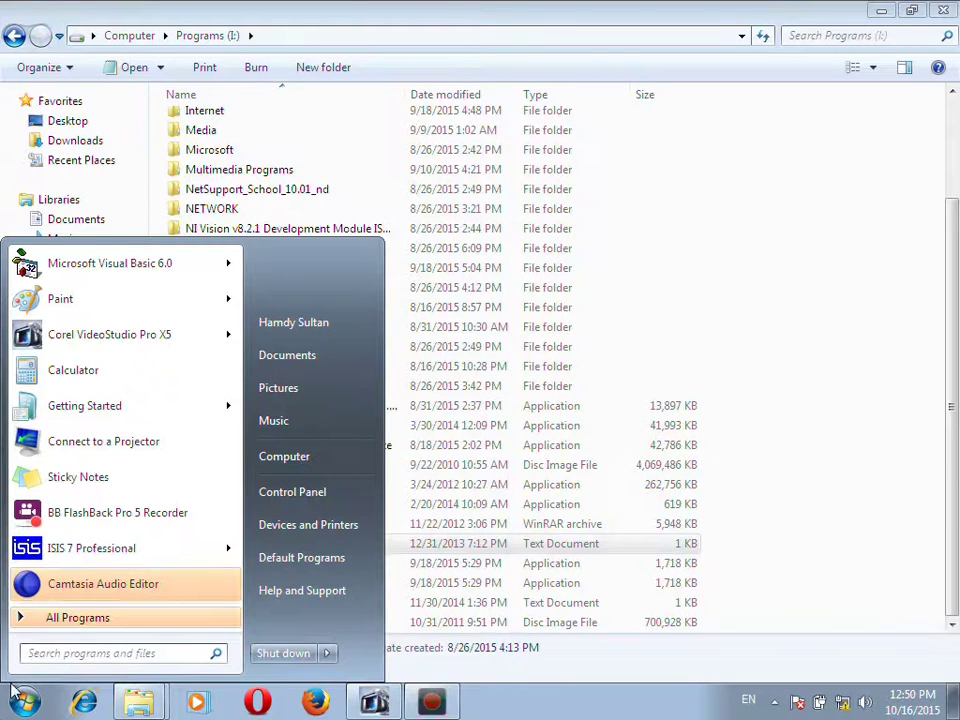
type("vm")
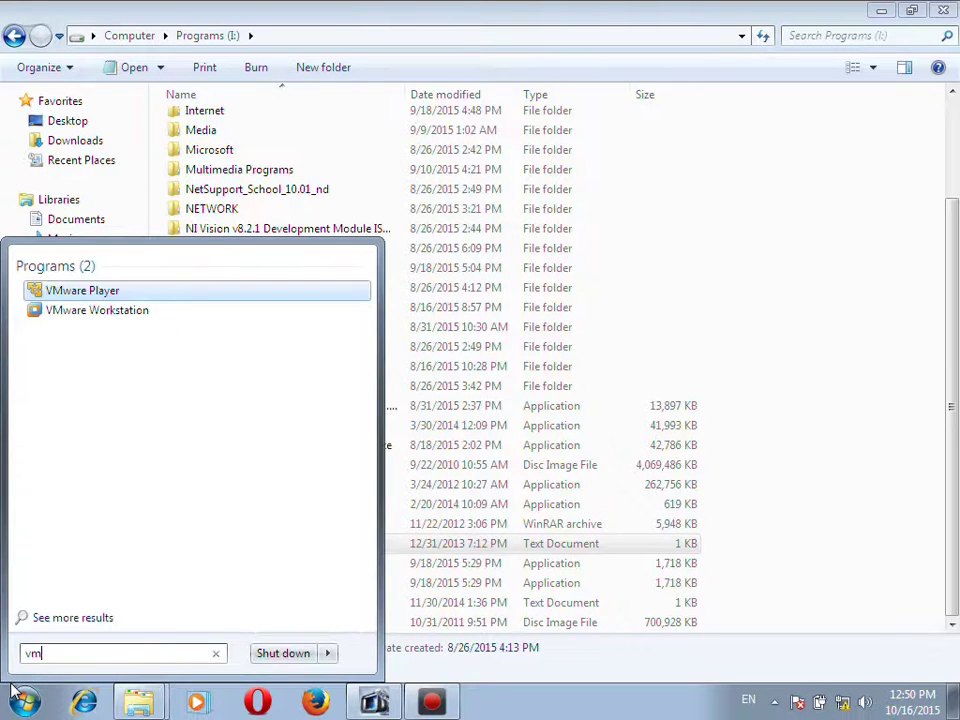
left_click(108, 316)
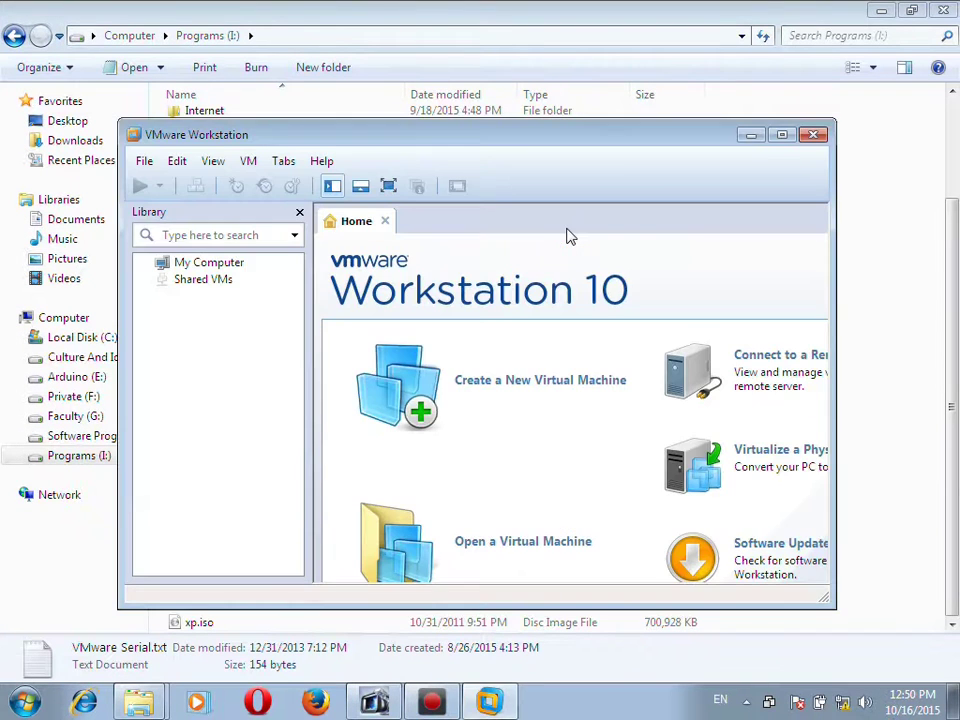
left_click(782, 136)
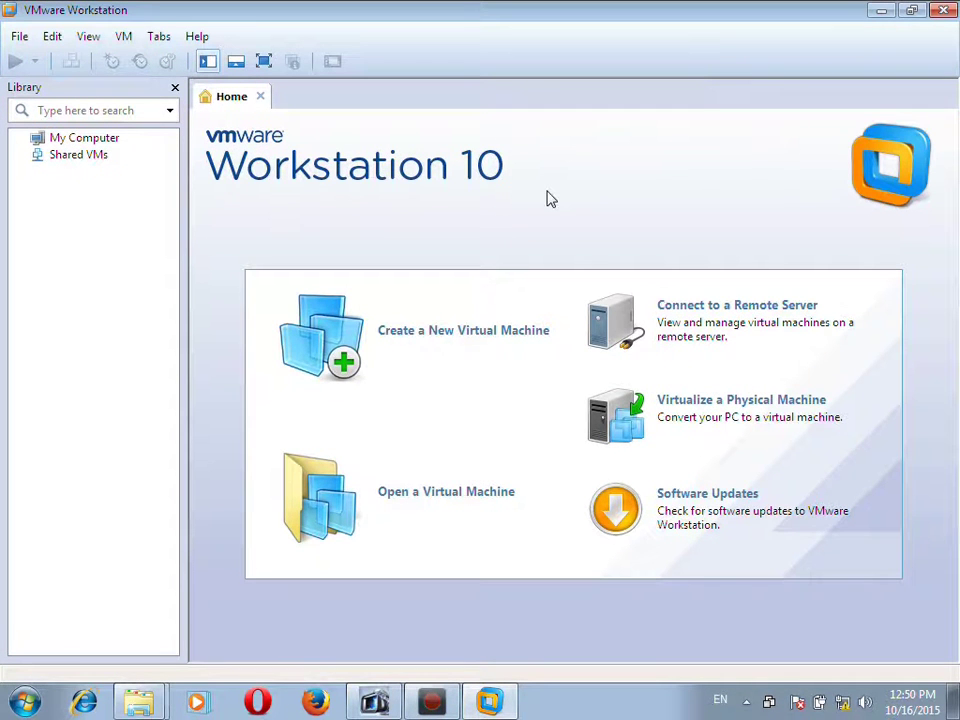
Start creating a new virtual machine with the Typical (recommended) configuration
left_click(452, 340)
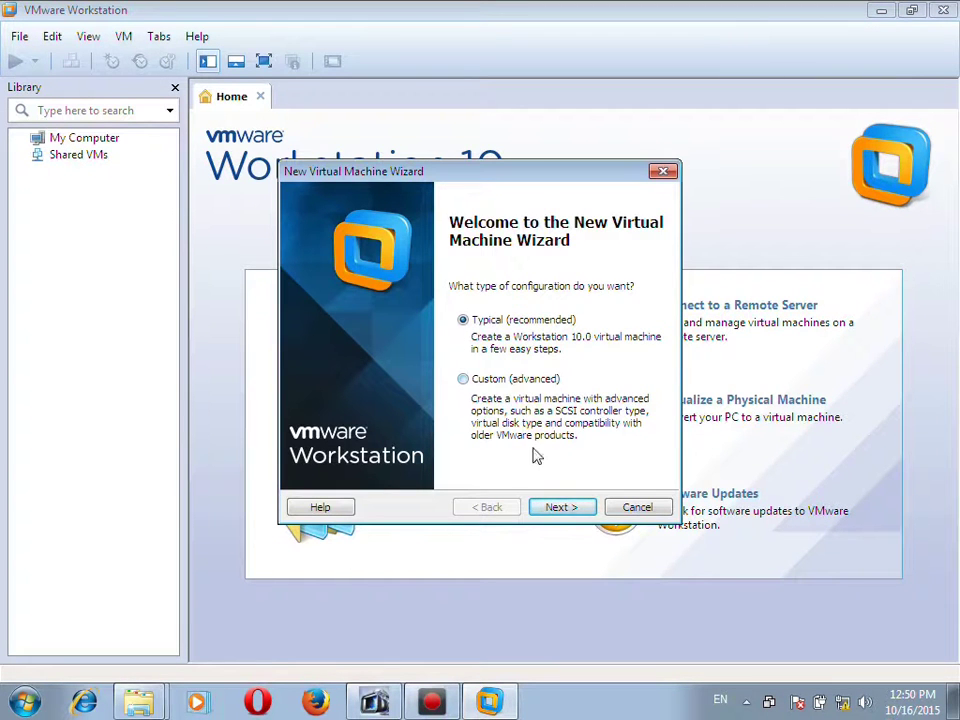
left_click(560, 508)
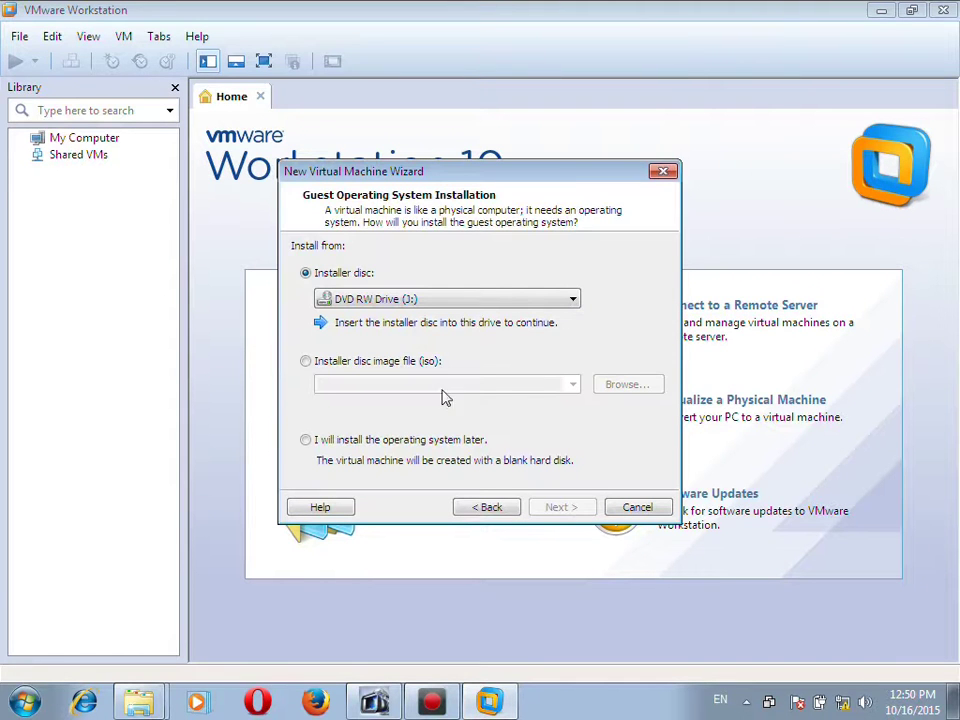
Choose DVD RW Drive (J:) as the installer disc for the guest operating system
left_click(408, 305)
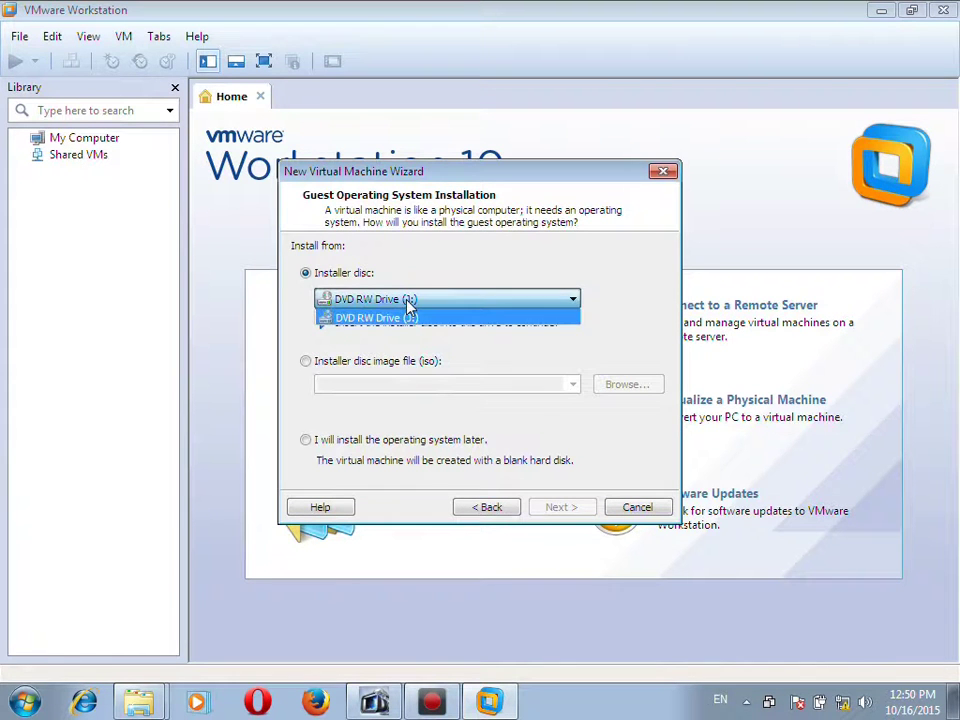
left_click(392, 317)
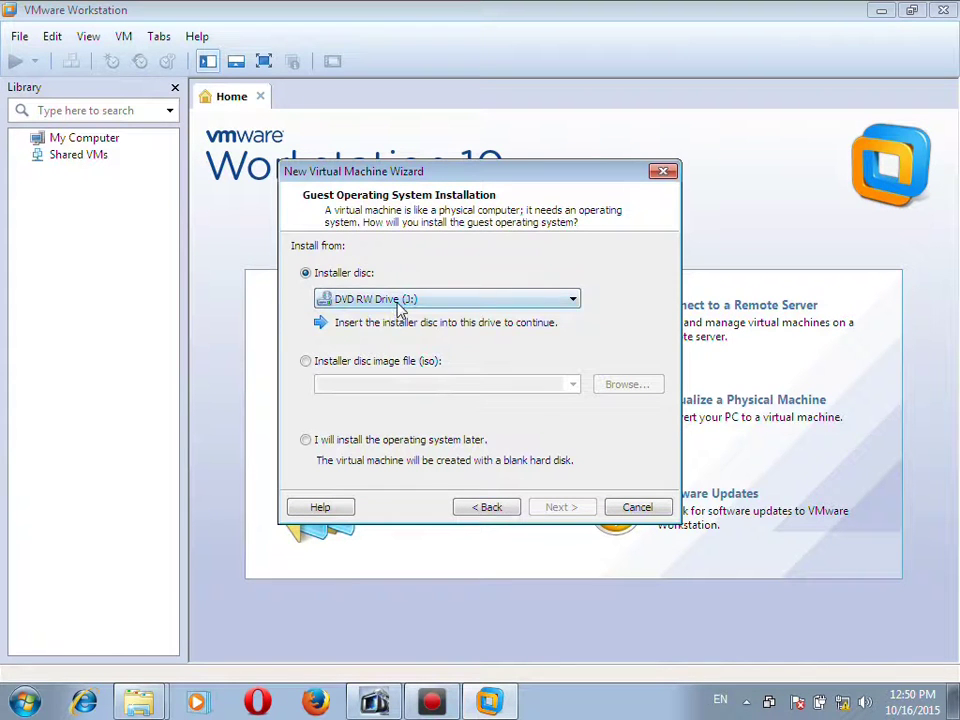
left_click(400, 305)
left_click(398, 316)
Set the installation source to an installer disc image file and browse to the VM Ware Workstation folder on Programs (I:)
left_click(366, 365)
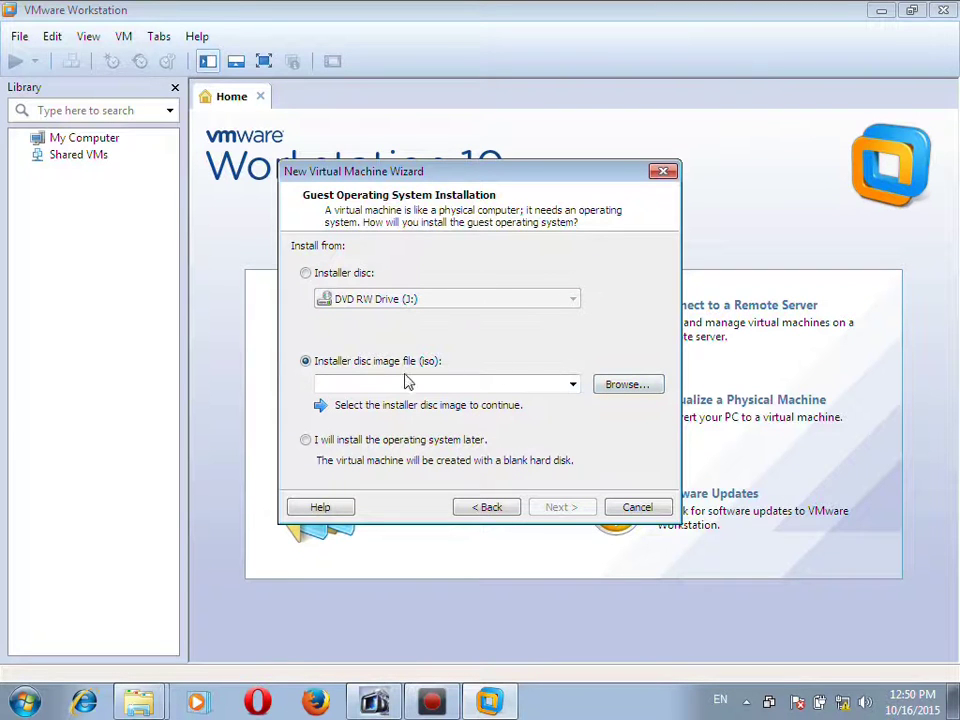
left_click(602, 387)
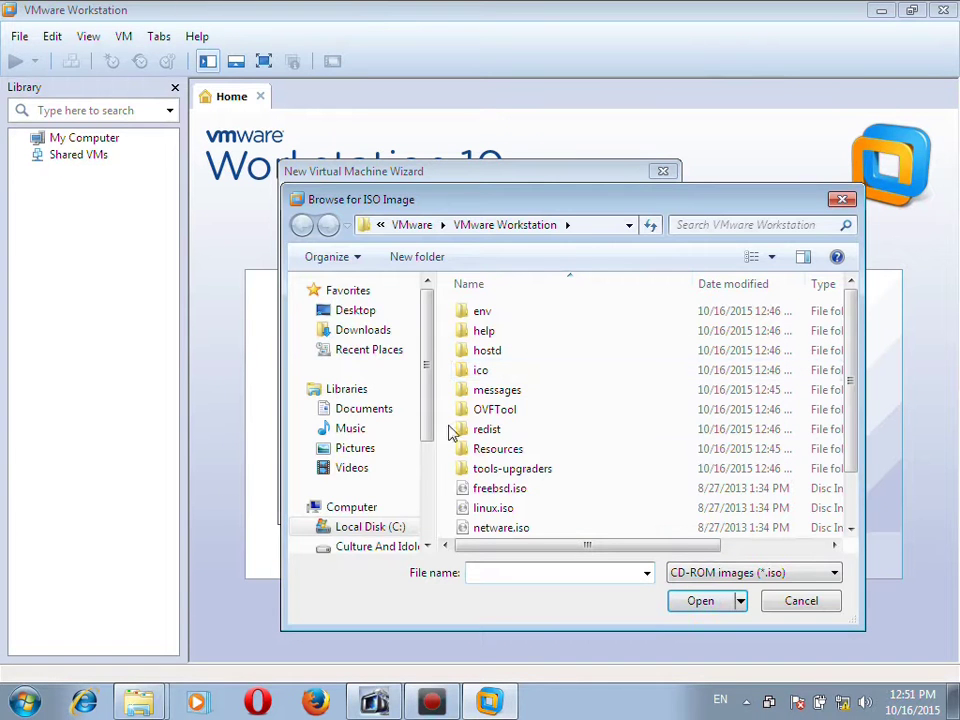
scroll(418, 482, "down", 3)
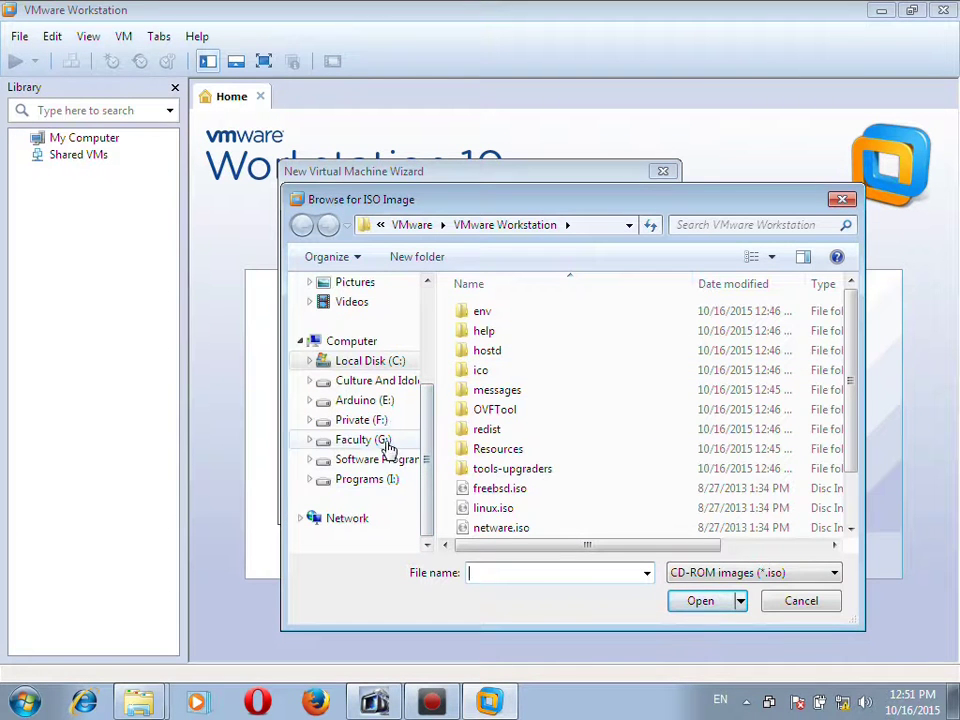
left_click(383, 484)
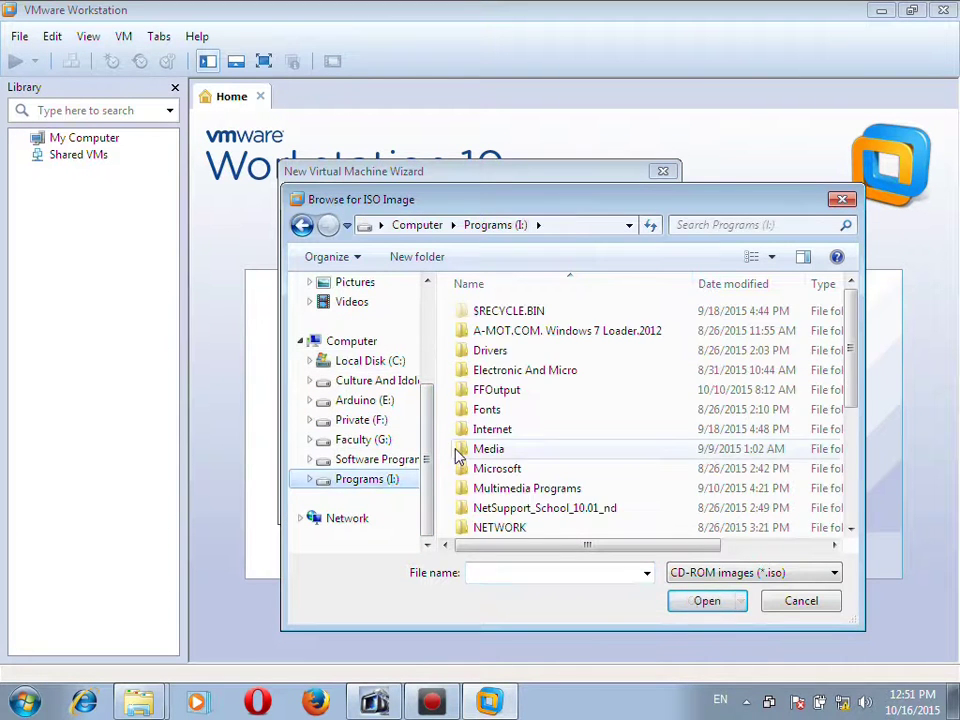
scroll(522, 505, "down", 2)
key("Down")
key("Down")
key("Down")
key("Down")
key("Down")
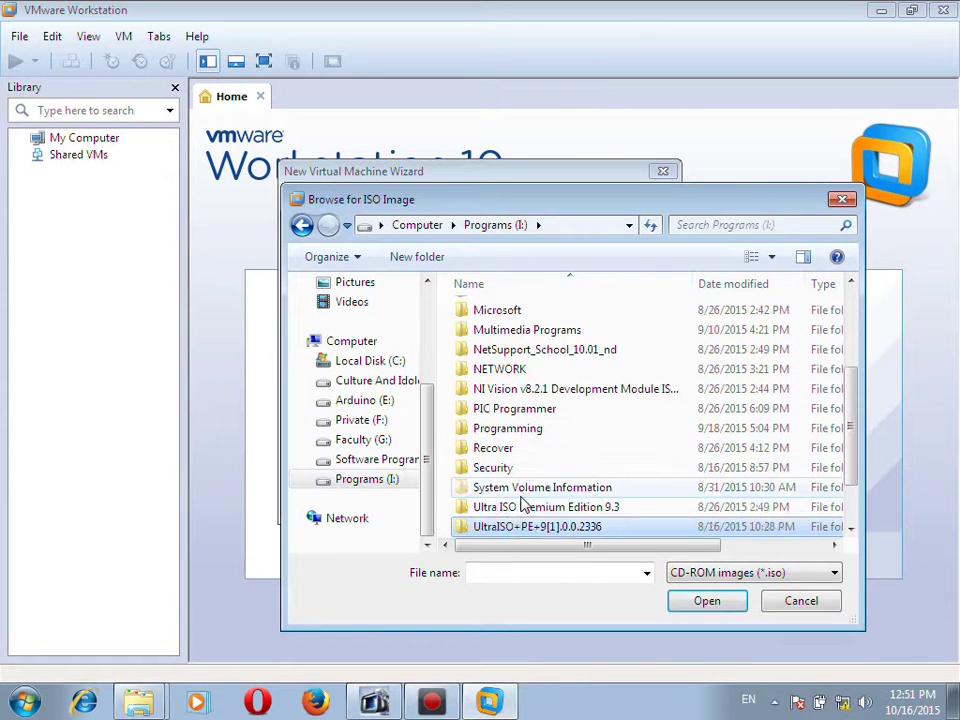
double_click(522, 506)
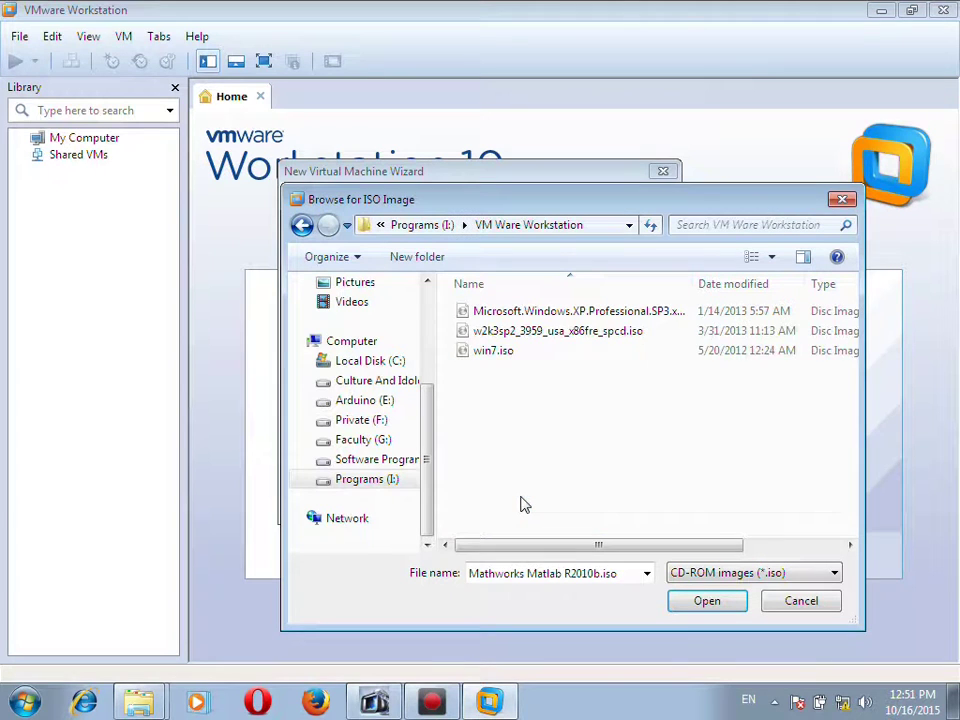
Load the Microsoft Windows XP Professional SP3 ISO as the installer disc image
key("End")
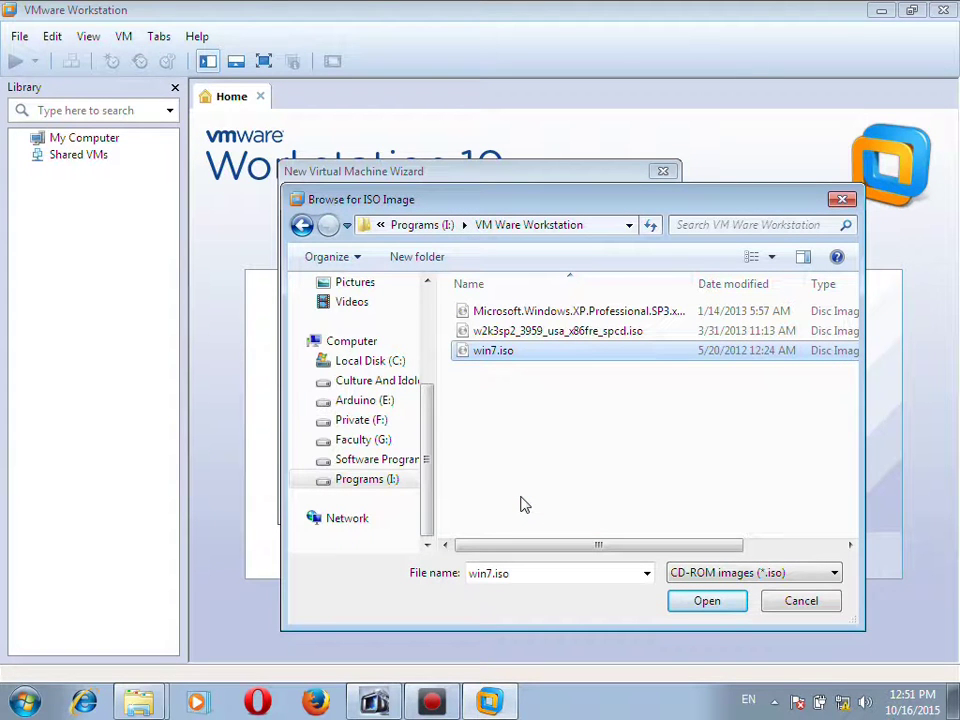
key("Up")
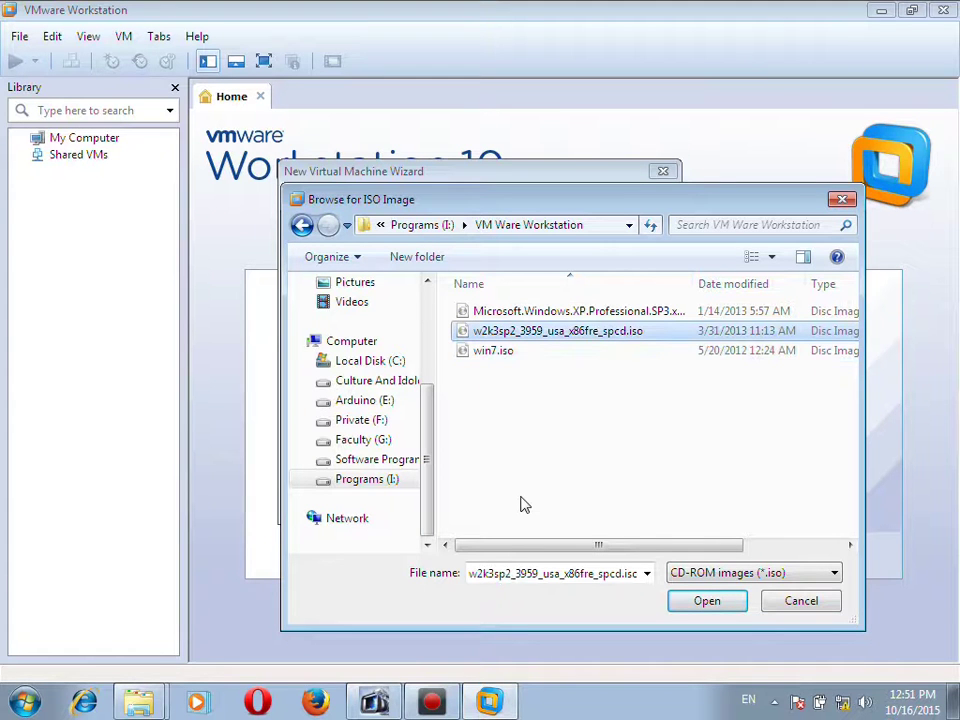
key("Up")
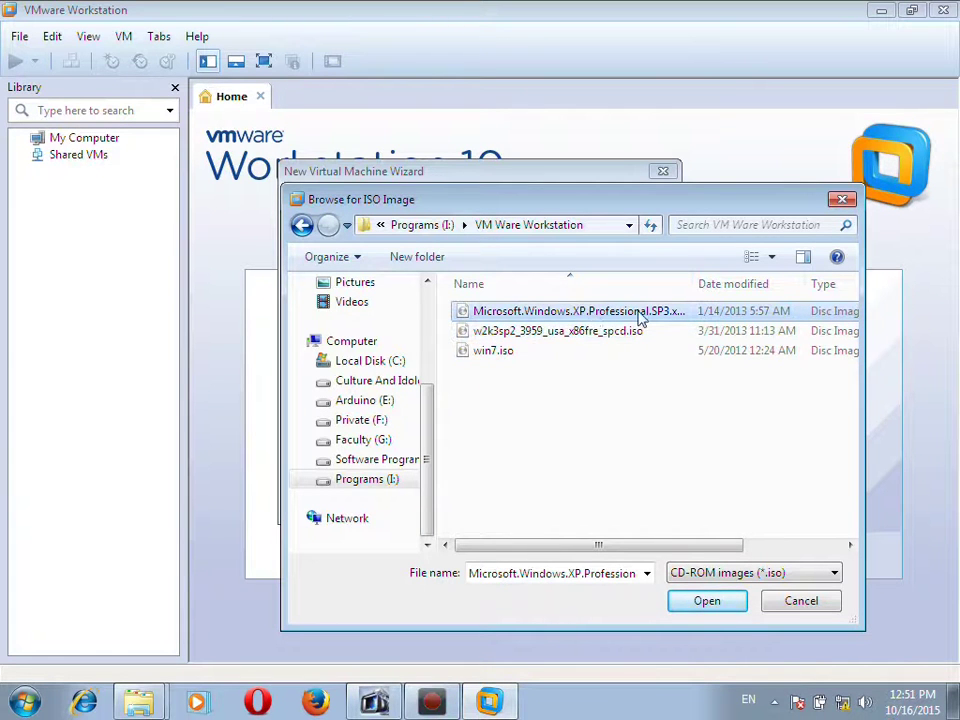
left_click(705, 601)
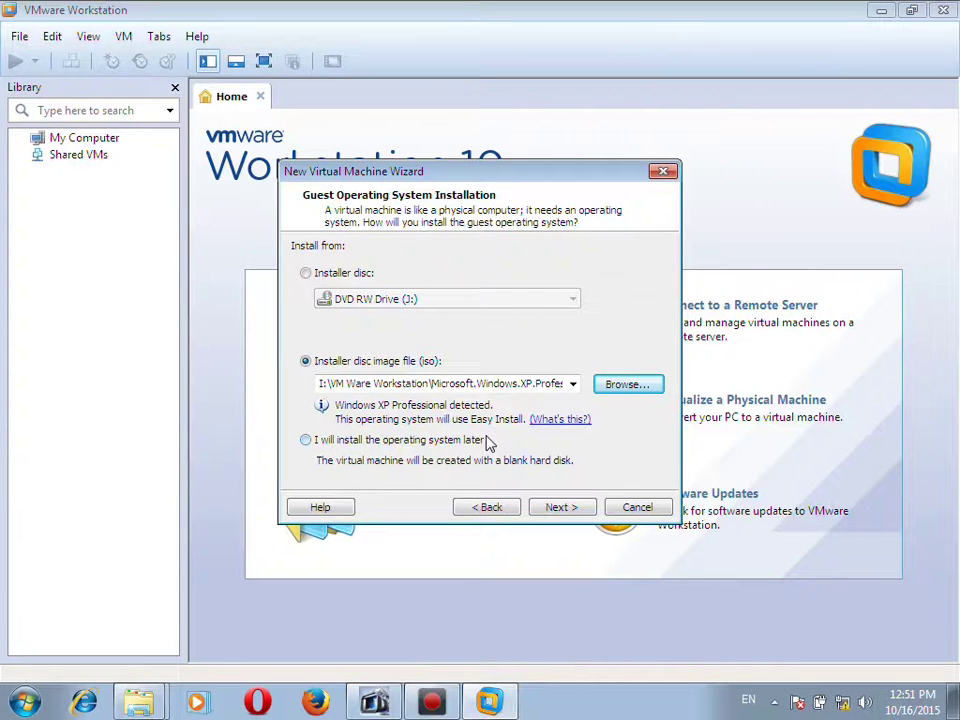
Copy the Windows product key from xp serial.txt on Programs (I:) into the wizard's Easy Install information, leaving the password blank
left_click(561, 507)
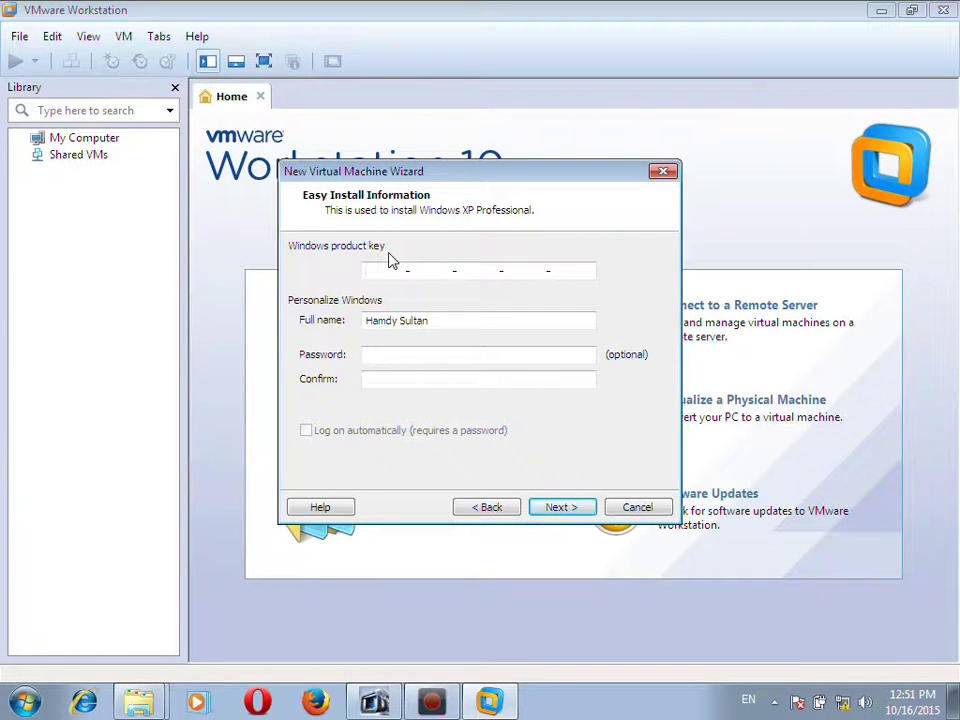
left_click(140, 685)
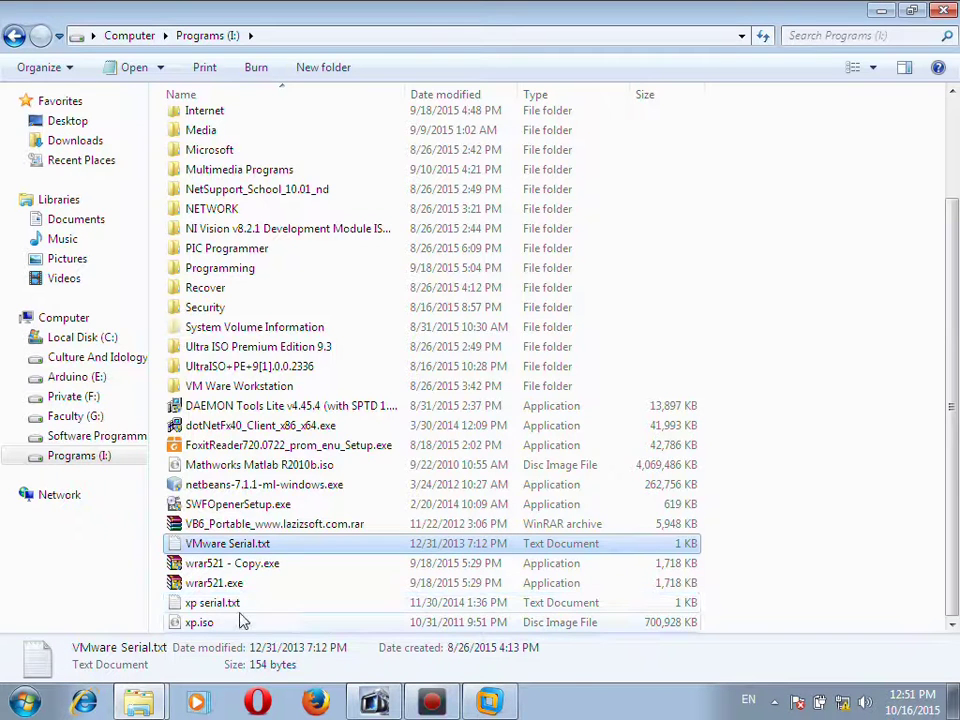
double_click(212, 602)
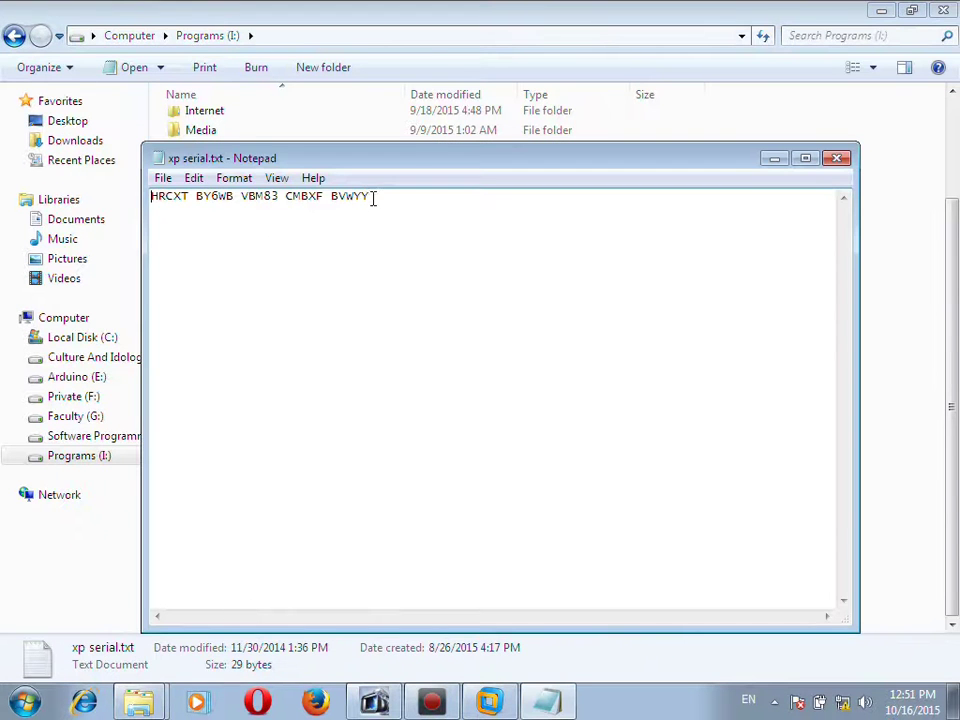
left_click_drag(372, 197, 152, 195)
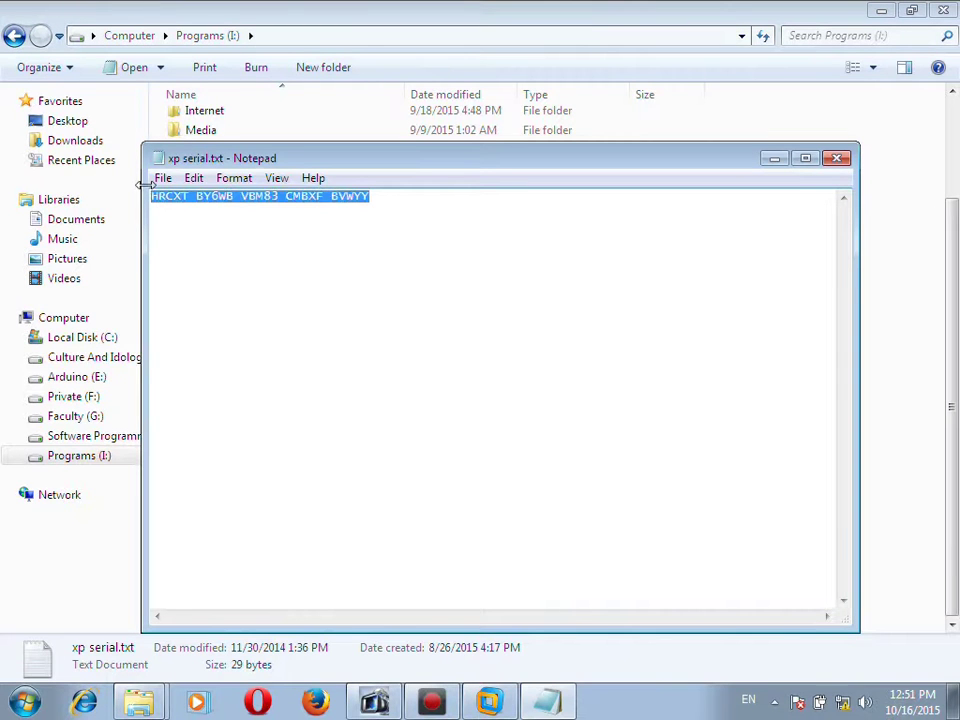
left_click(489, 702)
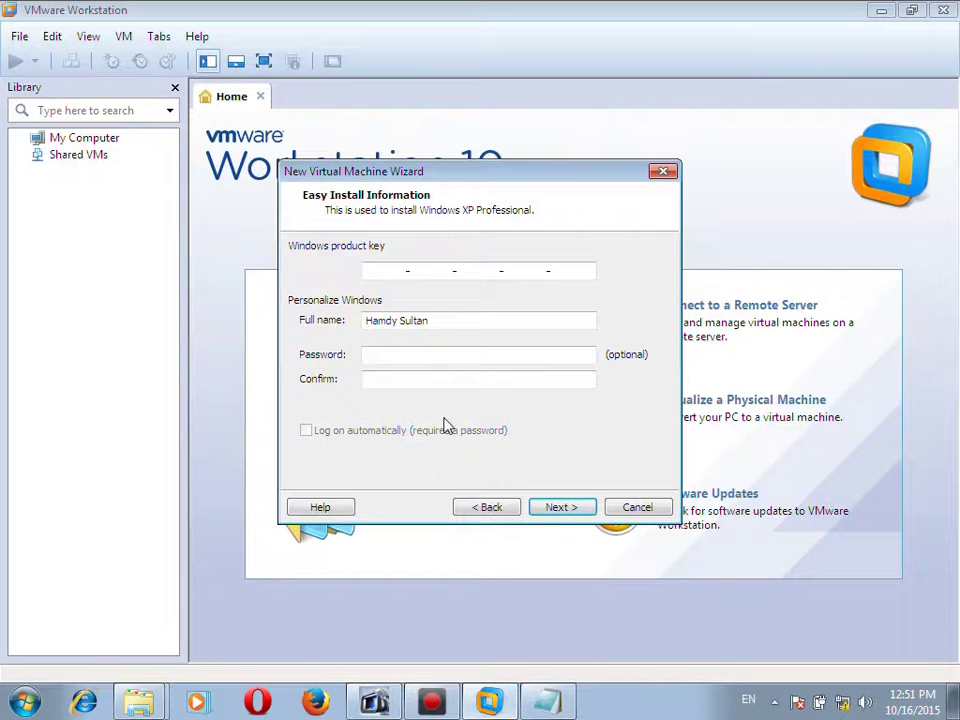
key("ctrl+v")
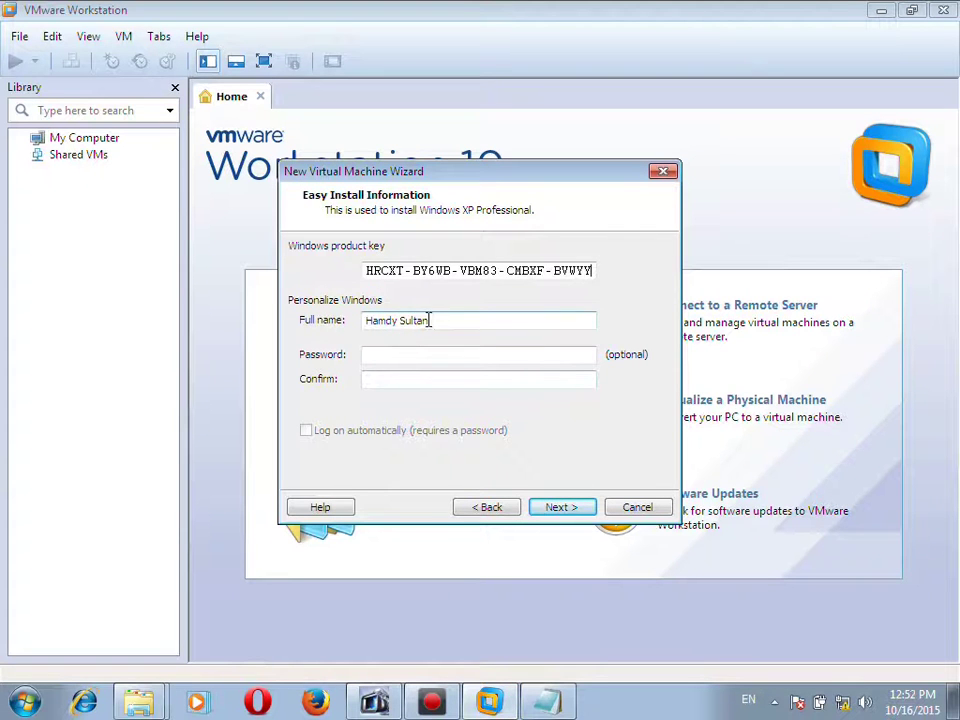
left_click(551, 508)
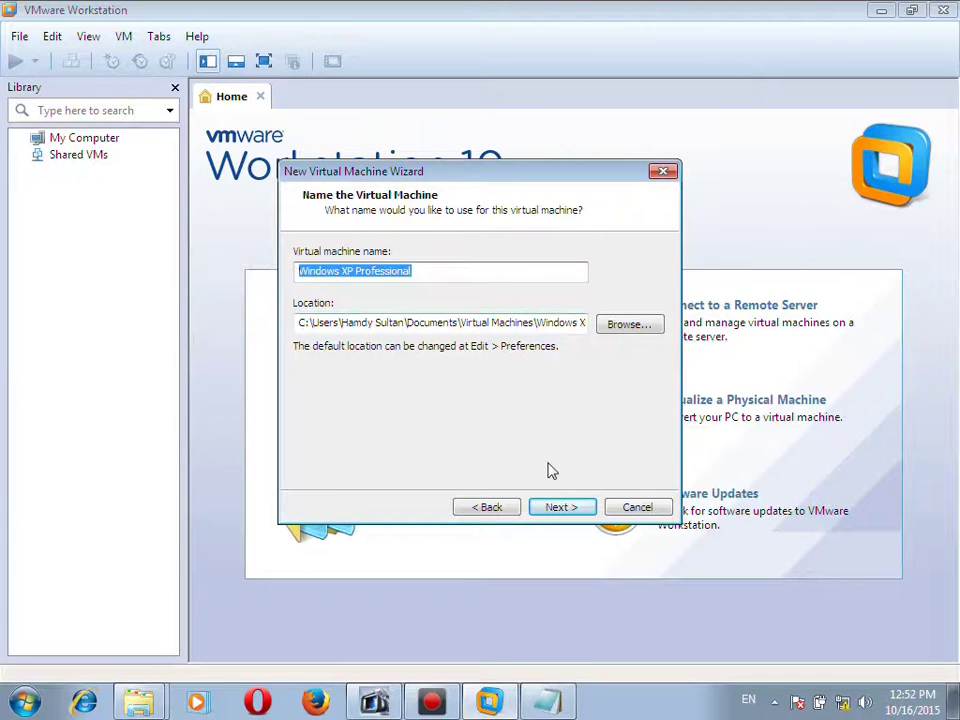
Accept the virtual machine name Windows XP Professional with its default location, and a 40 GB disk split into multiple files
left_click(556, 508)
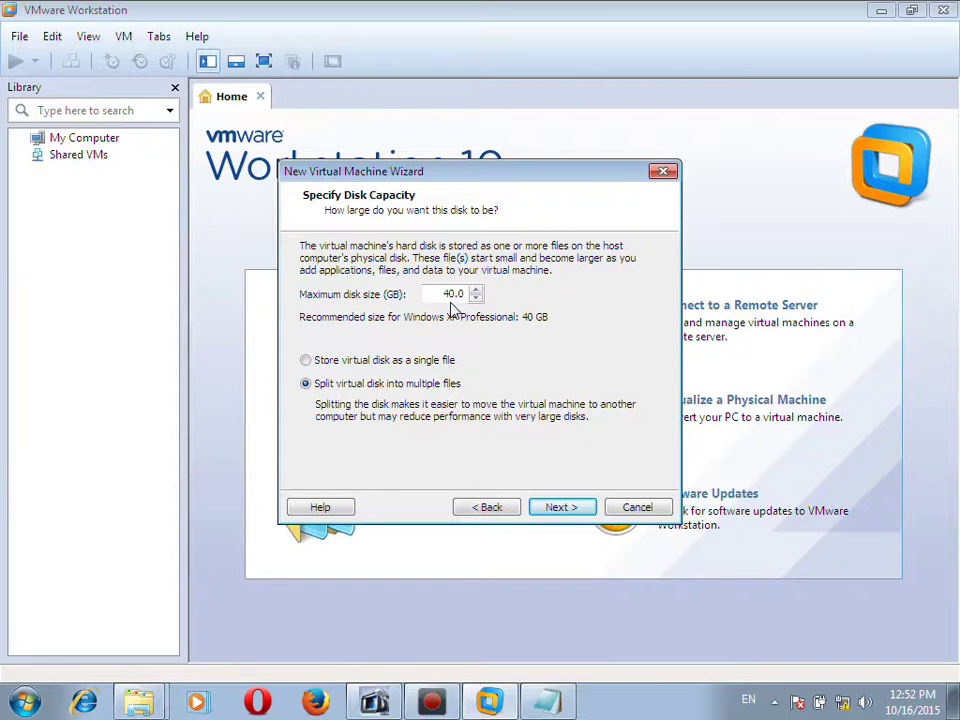
left_click(558, 507)
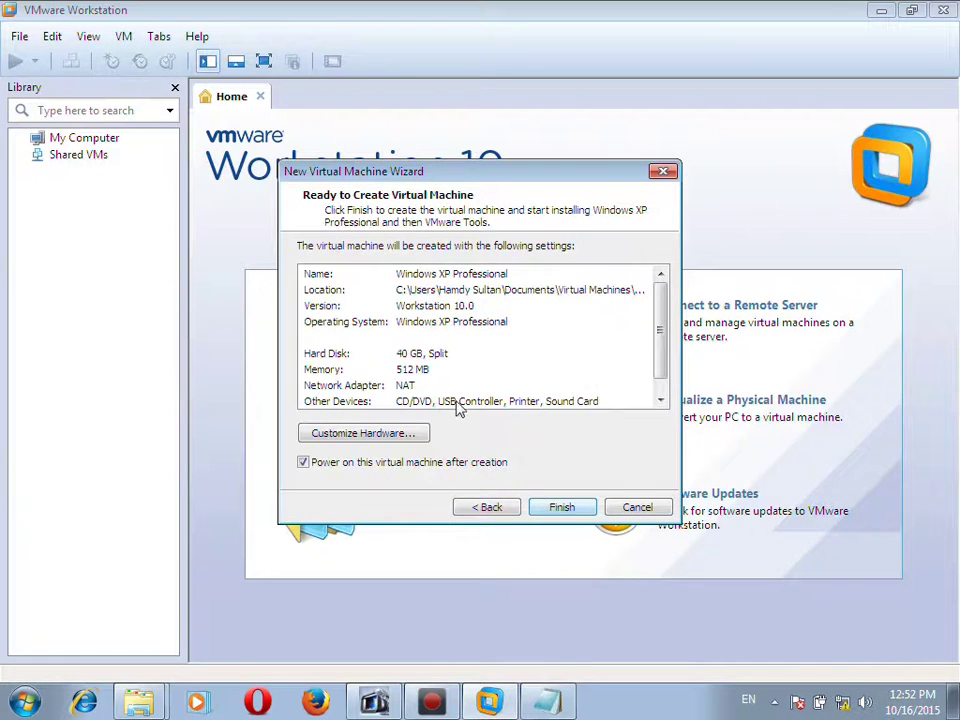
Review the virtual machine's settings summary and examine its memory allocation and processor count options in the hardware settings
left_click_drag(664, 339, 662, 384)
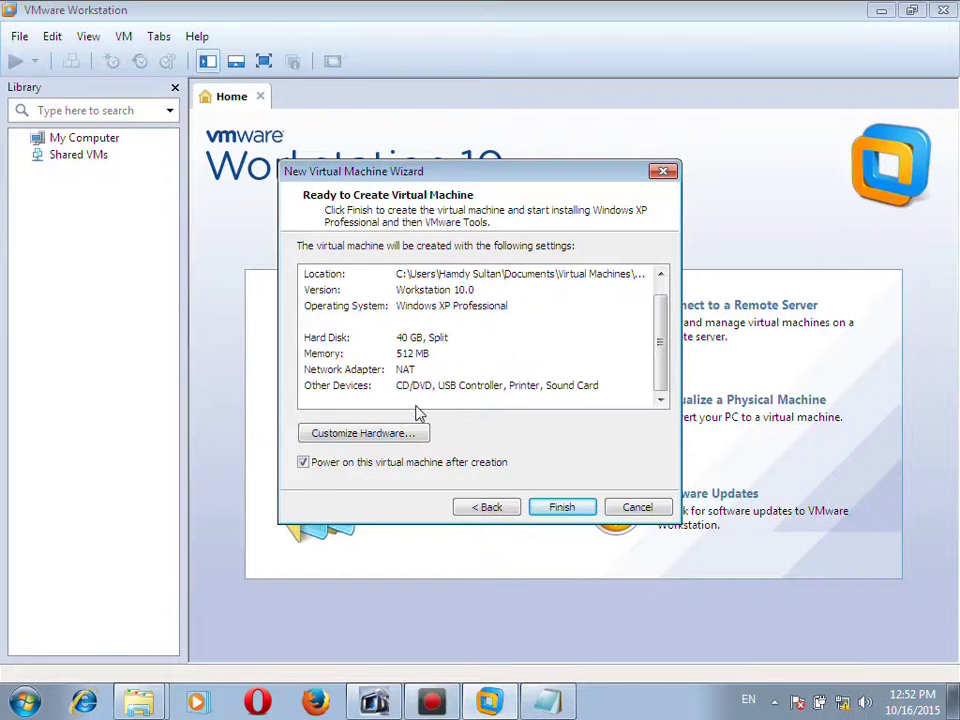
left_click(411, 436)
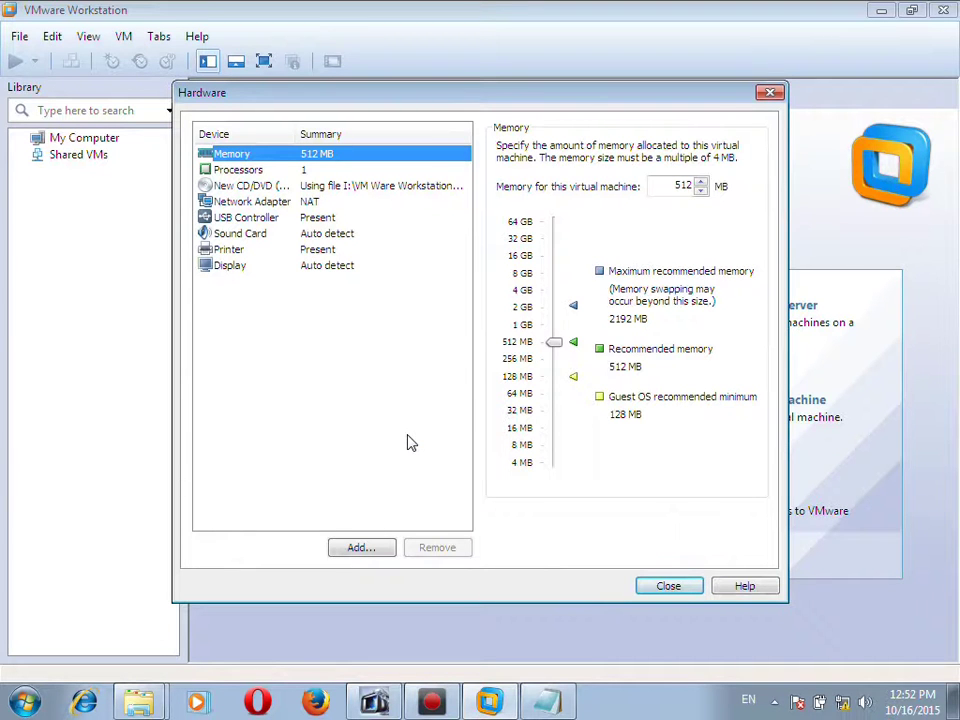
left_click(555, 345)
mouse_move(555, 345)
left_mouse_down()
mouse_move(555, 366)
mouse_move(555, 346)
left_mouse_up()
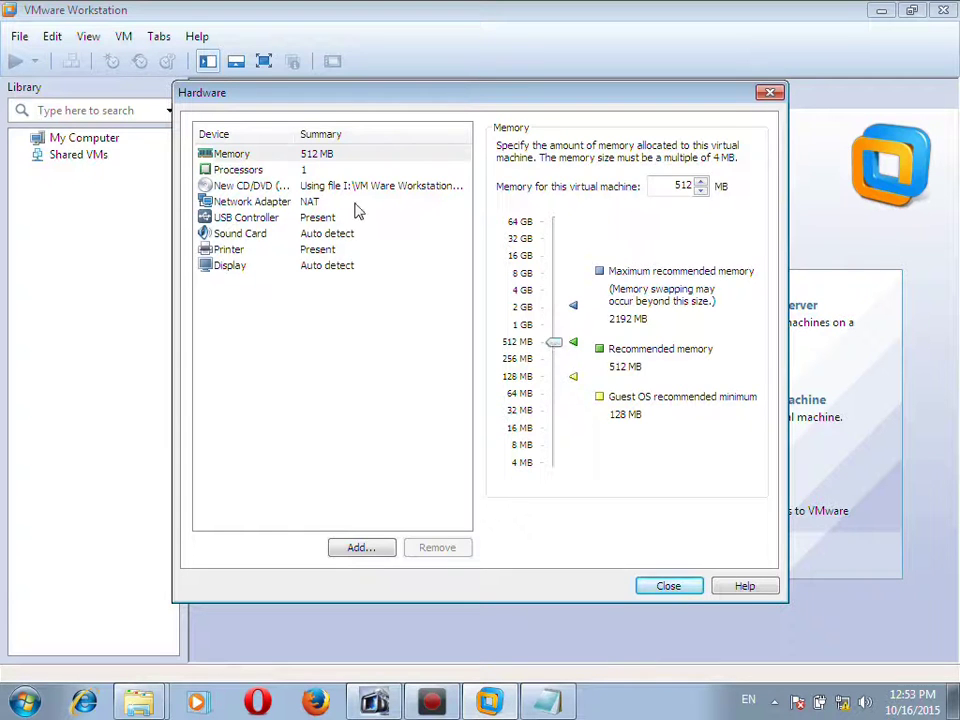
left_click(302, 172)
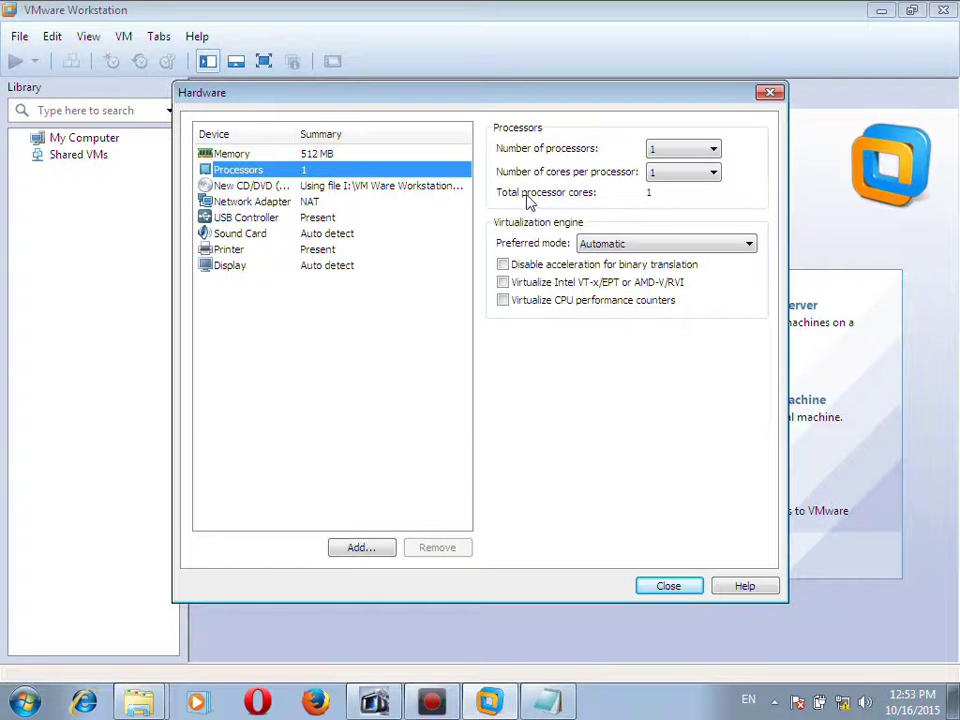
left_click(712, 150)
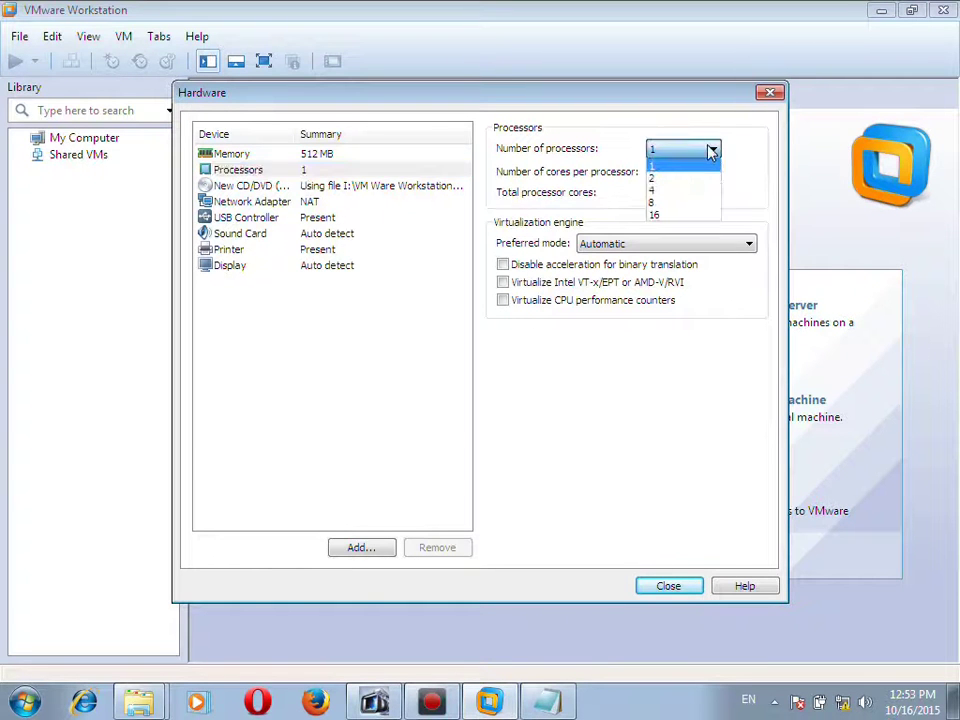
left_click(712, 150)
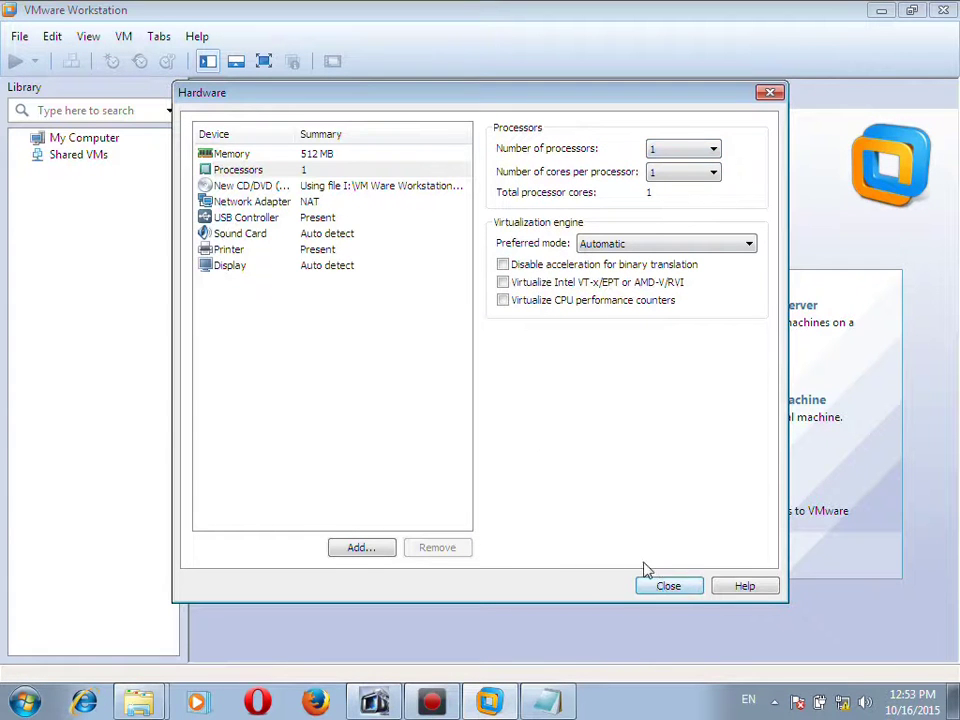
left_click(665, 586)
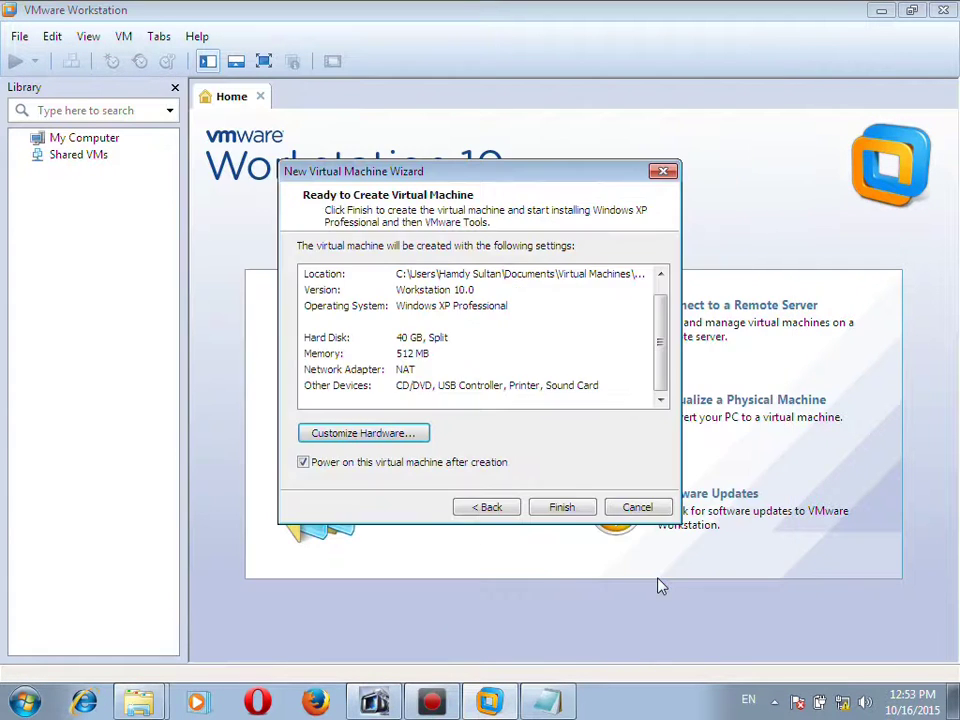
Create the Windows XP Professional virtual machine, keeping it set to power on after creation
left_click(559, 508)
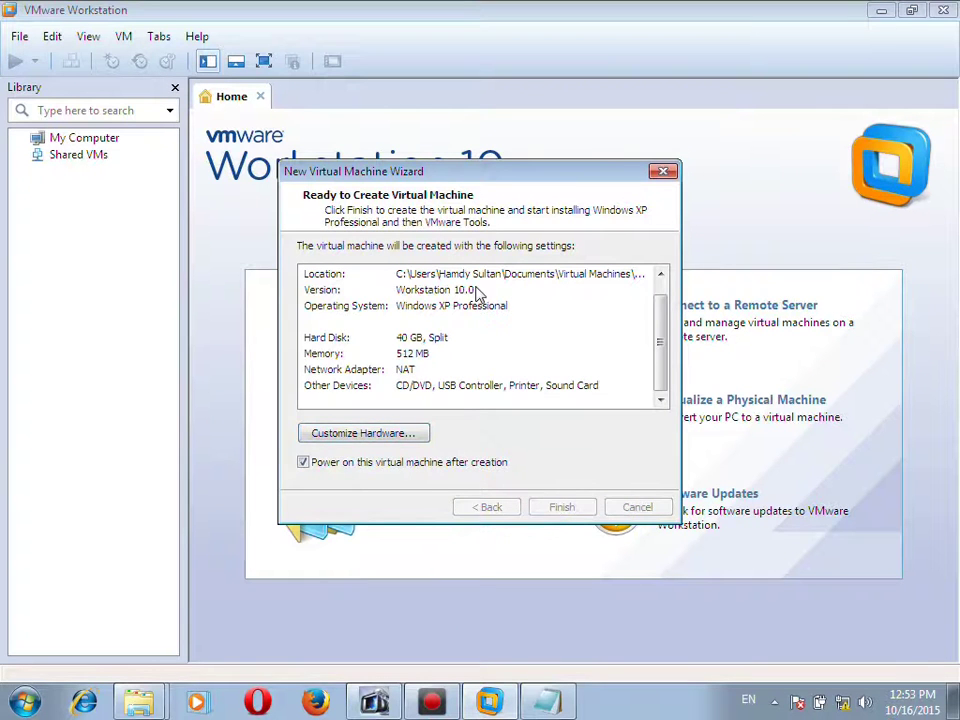